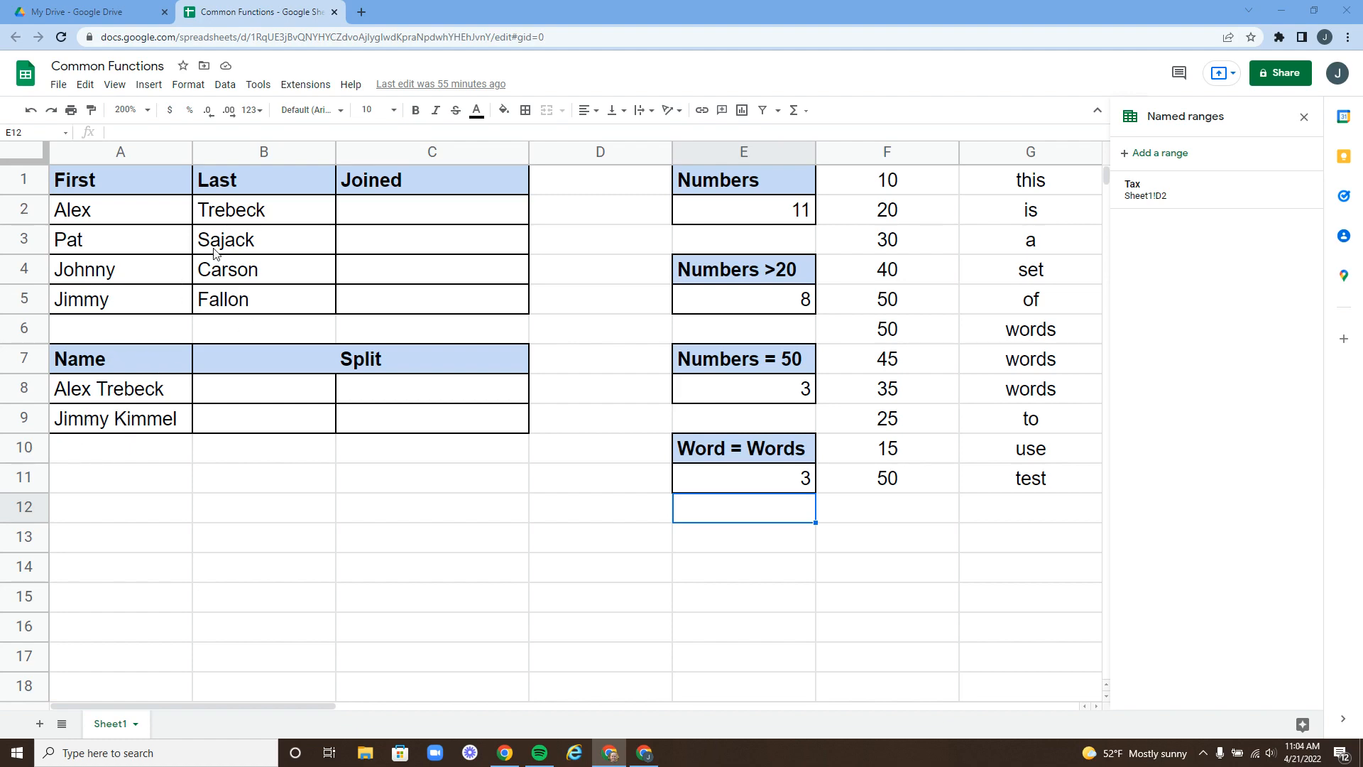
- Enter =JOIN(" ",A2,B2) in C2 so it shows 'Alex Trebeck'
{"action": "left_click", "coordinate": [407, 215]}
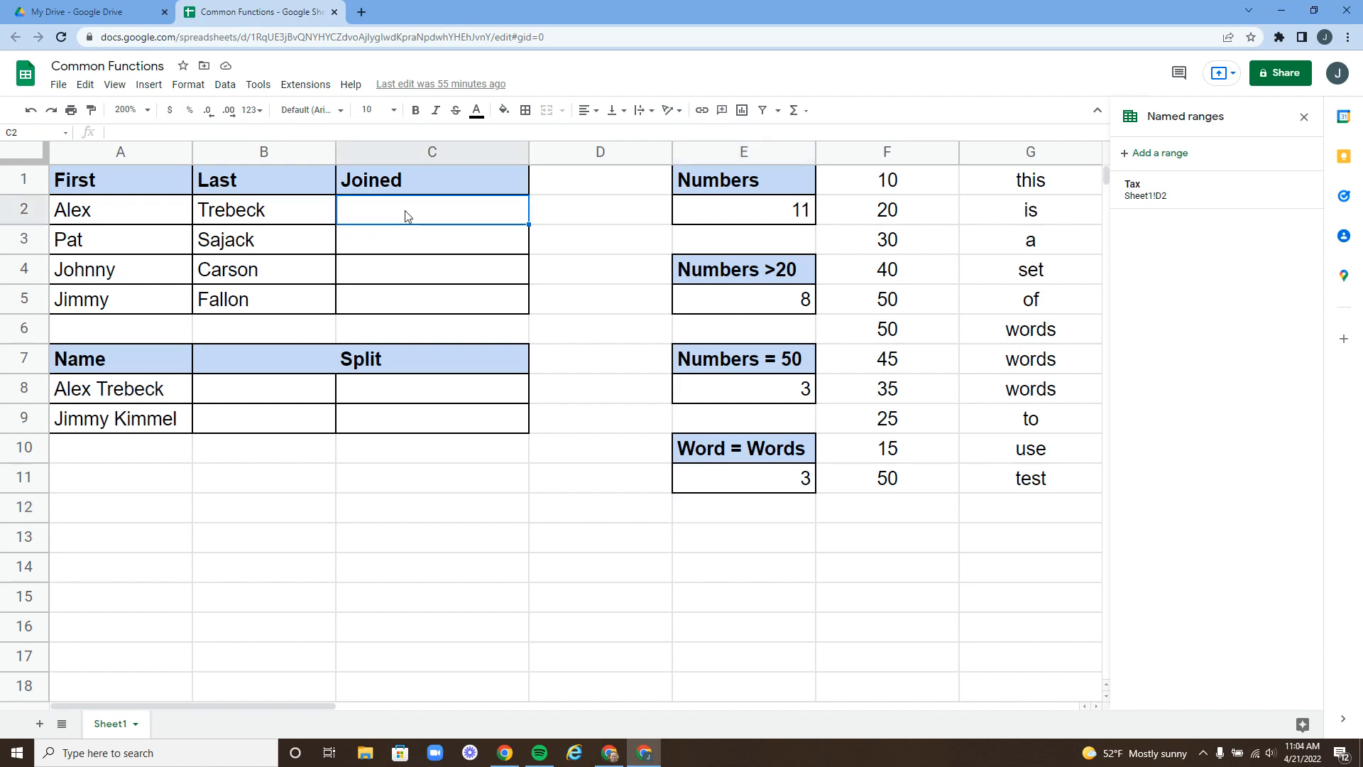
{"action": "type", "text": "="}
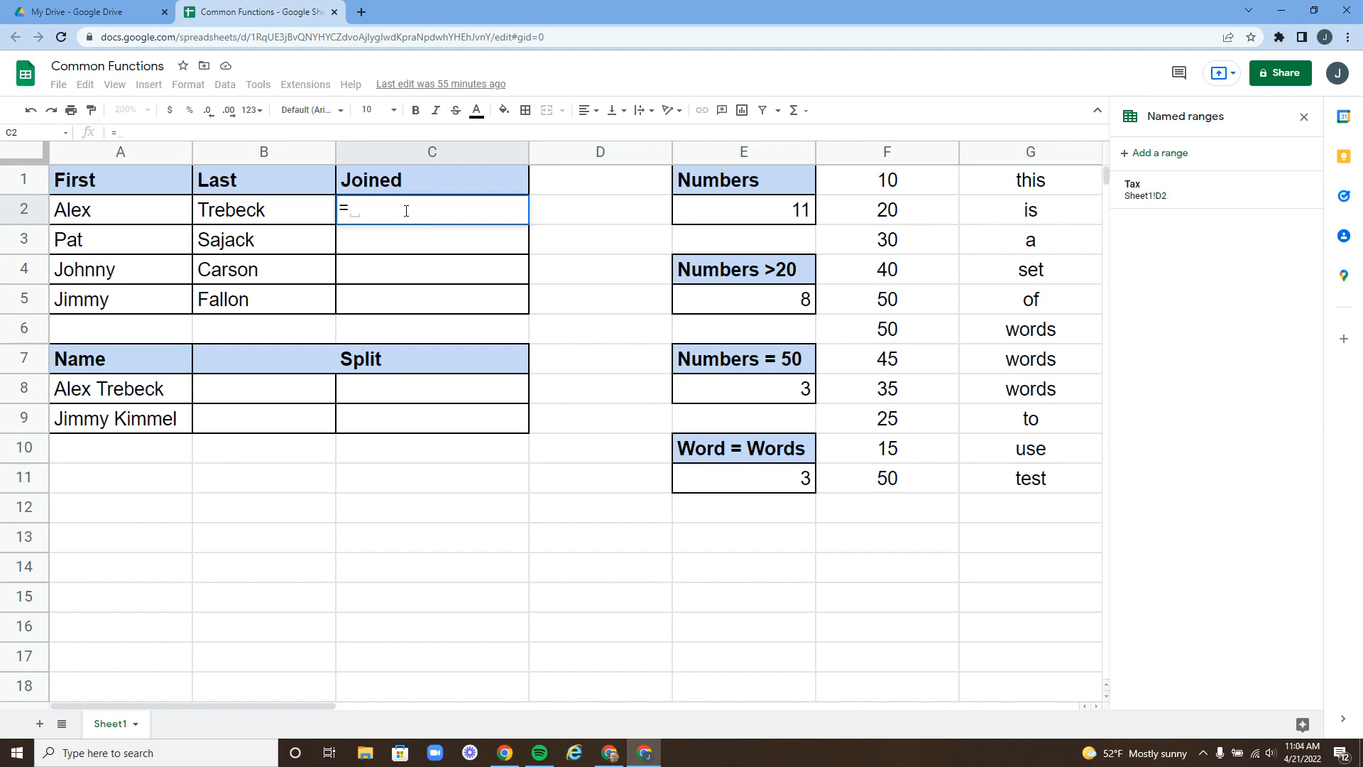
{"action": "type", "text": "just"}
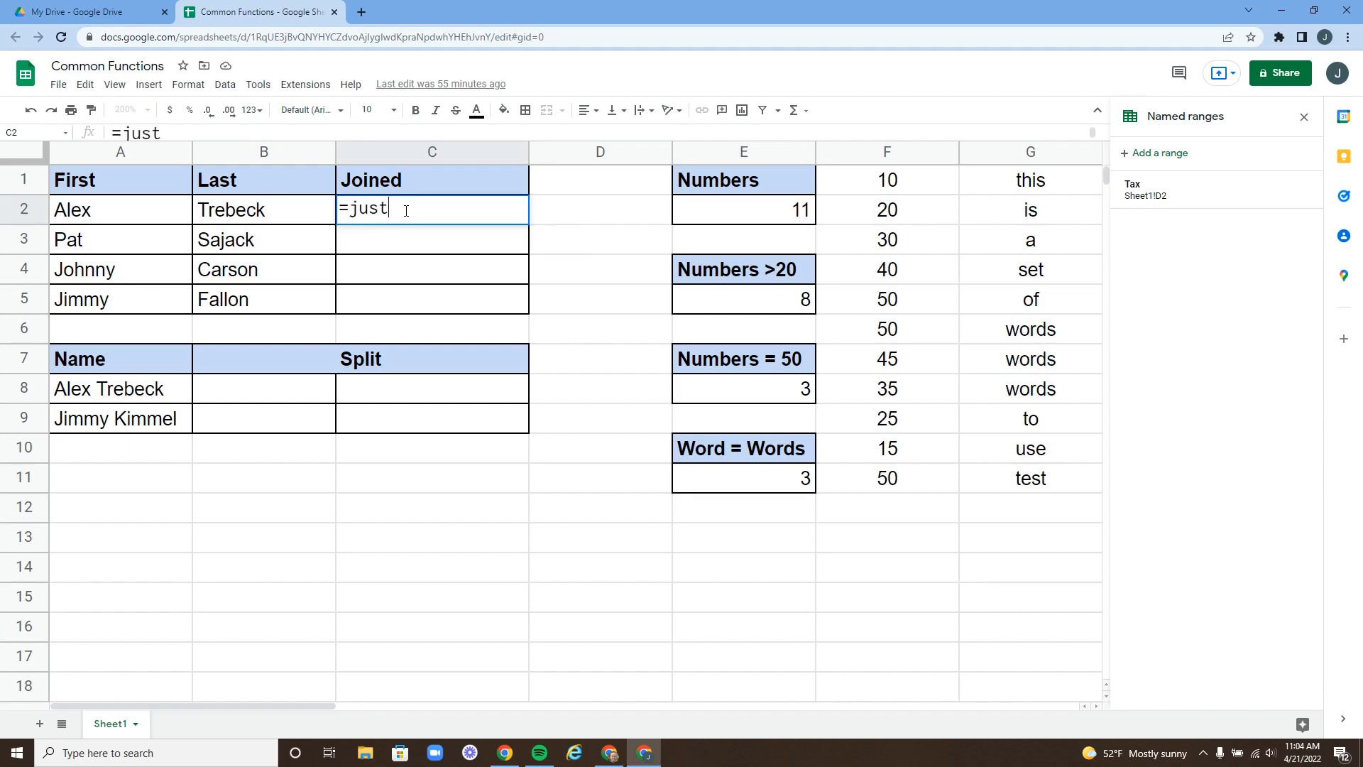
{"action": "key", "text": "BackSpace"}
{"action": "key", "text": "BackSpace"}
{"action": "key", "text": "BackSpace"}
{"action": "type", "text": "oin"}
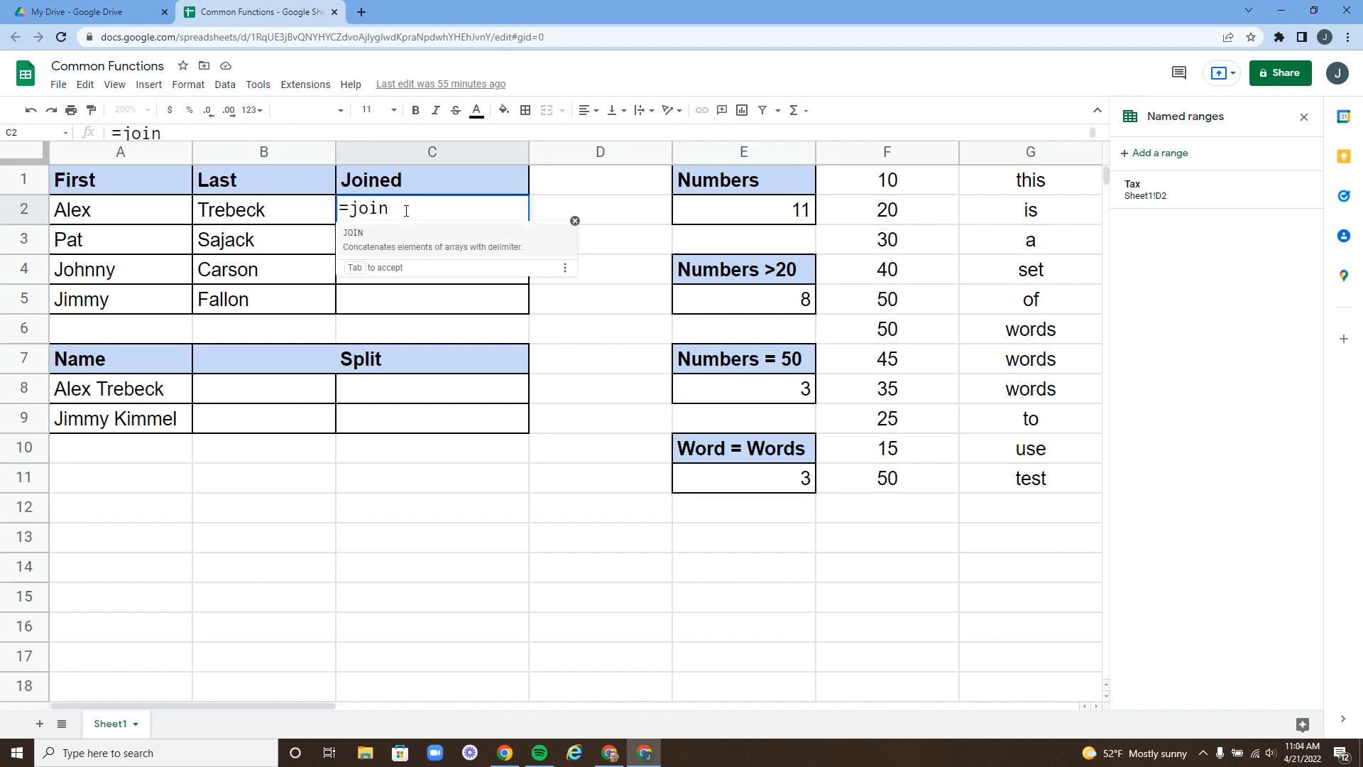
{"action": "type", "text": "("}
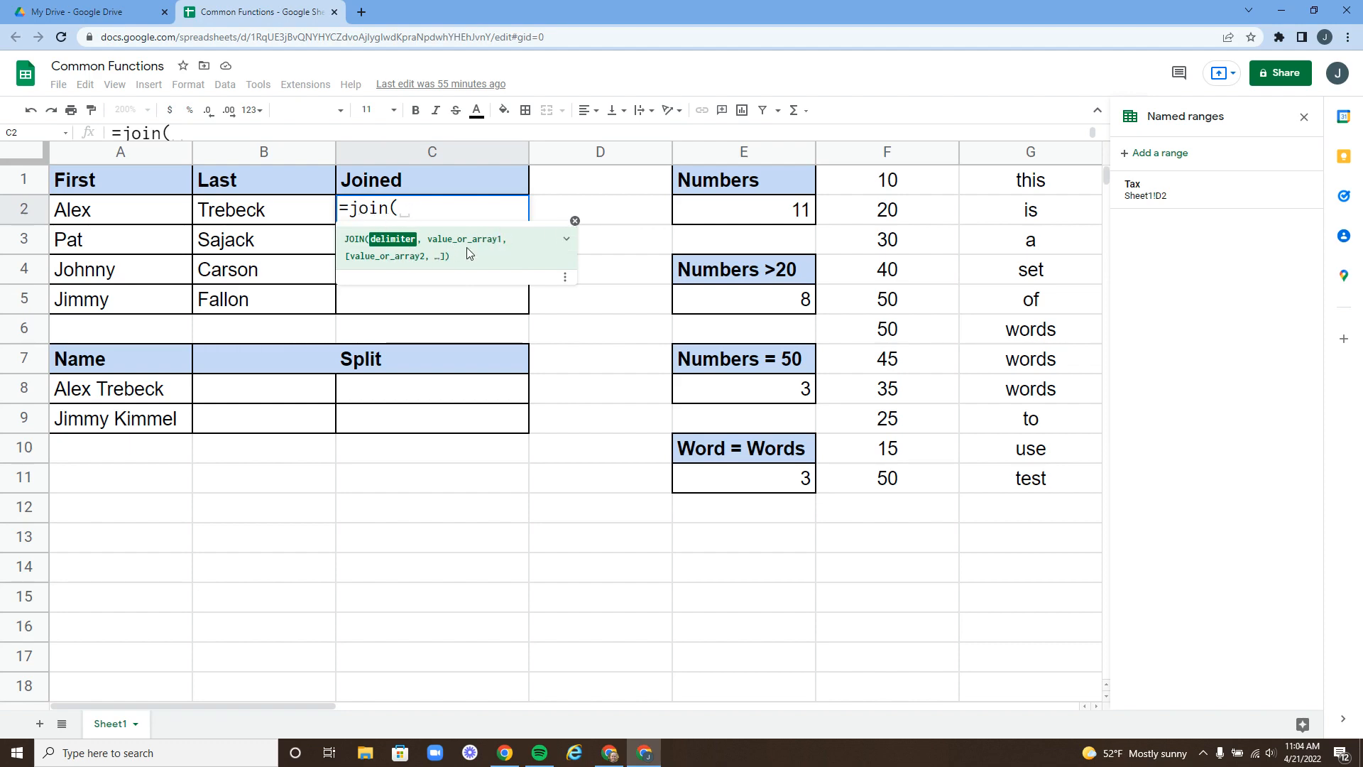
{"action": "left_click", "coordinate": [574, 222]}
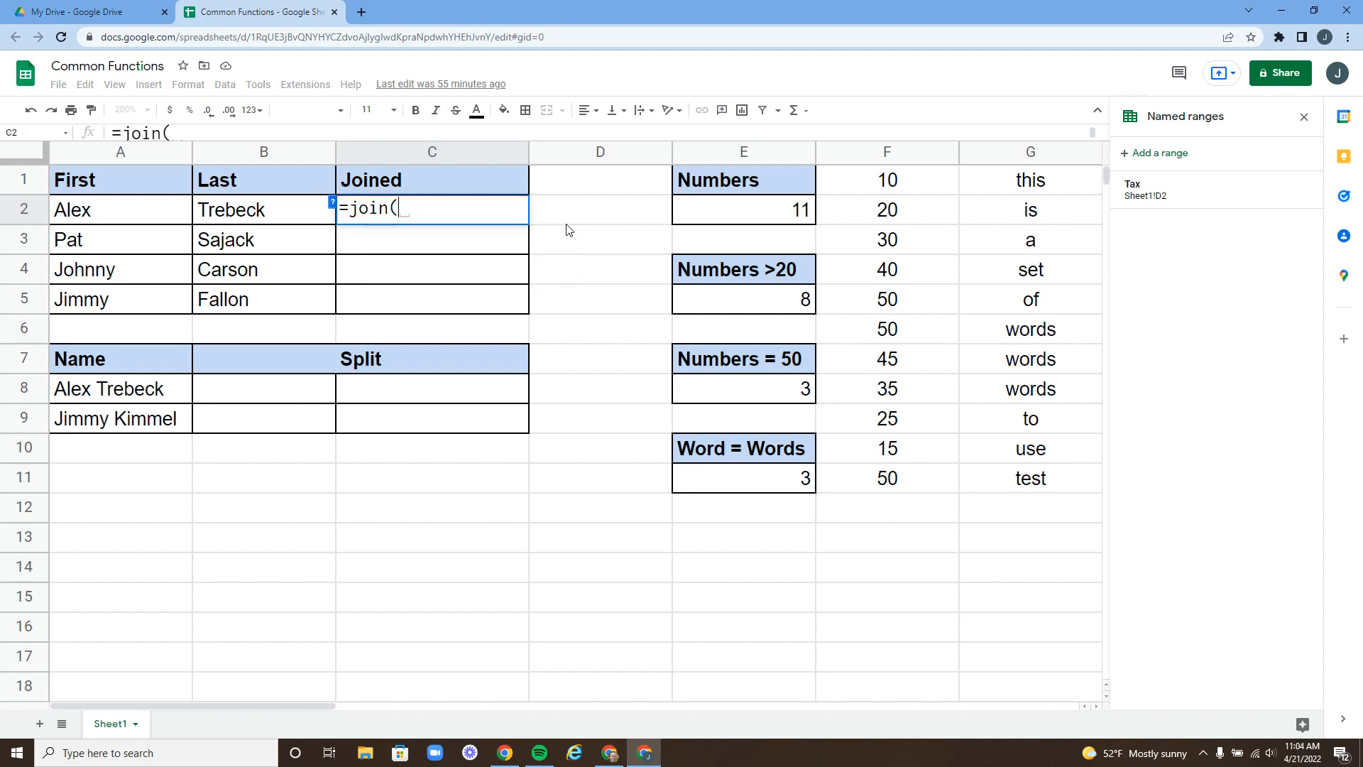
{"action": "left_click", "coordinate": [333, 206]}
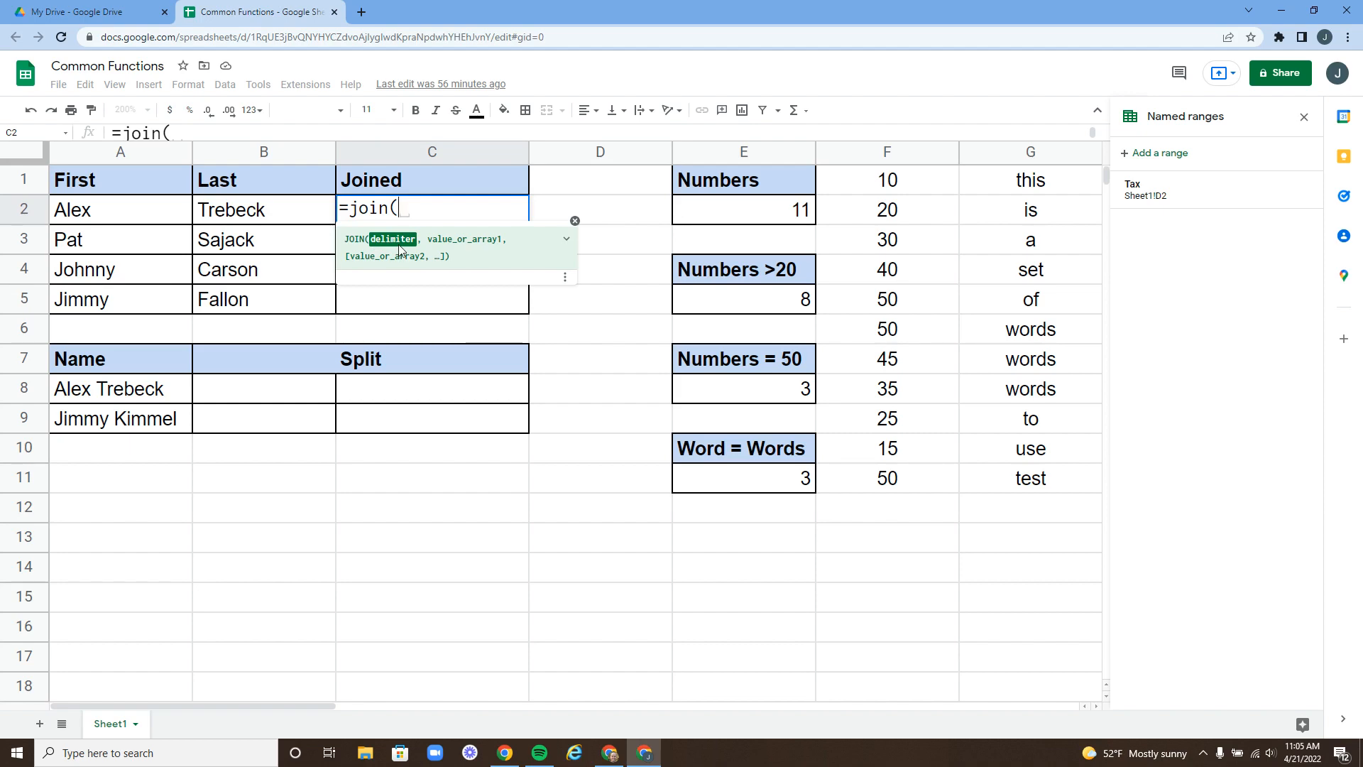
{"action": "type", "text": "\""}
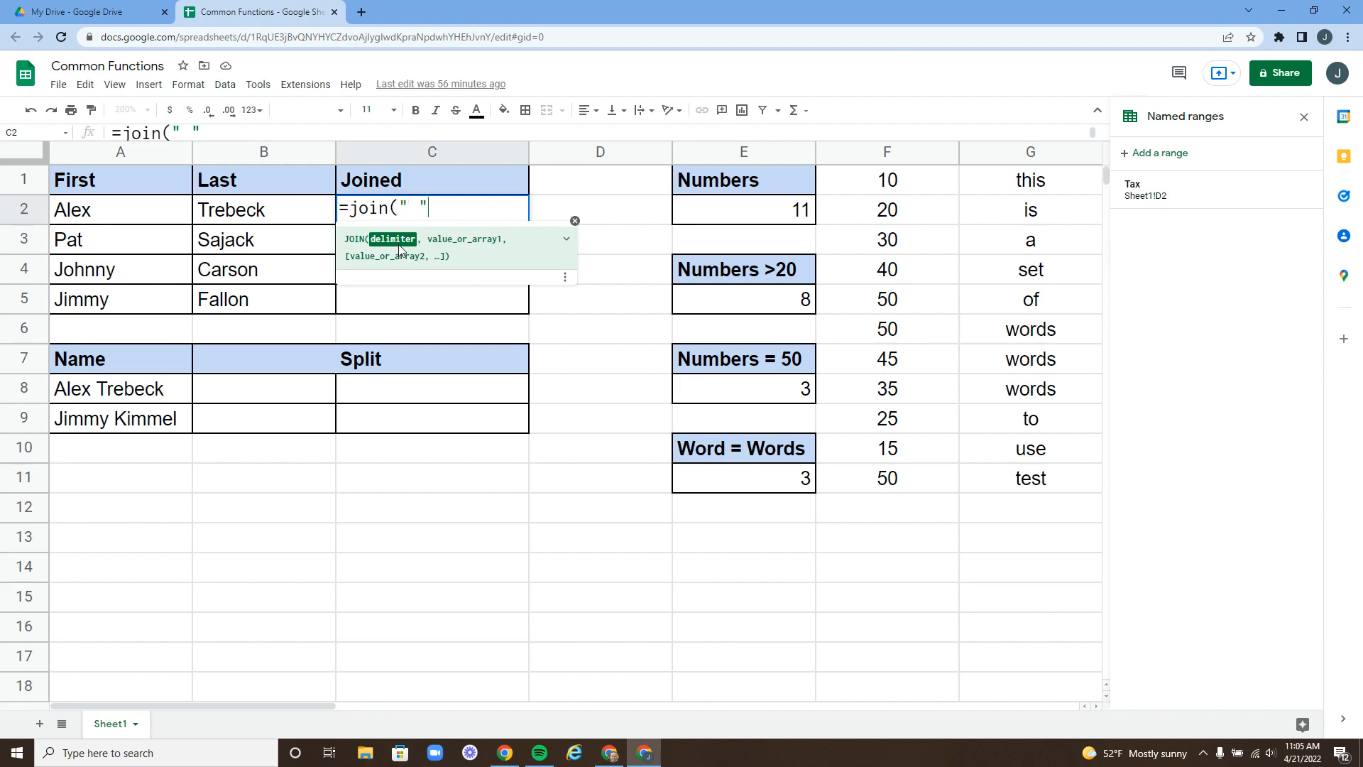
{"action": "type", "text": " \","}
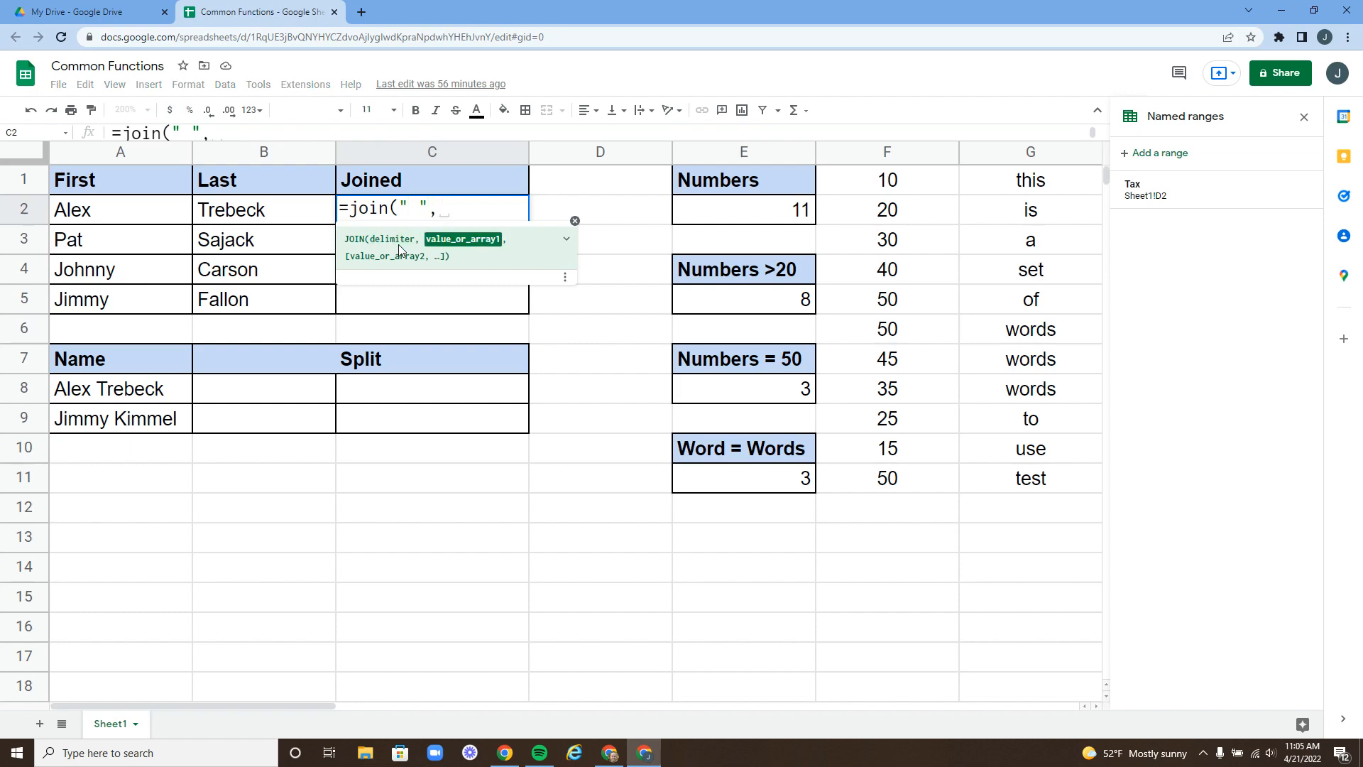
{"action": "left_click", "coordinate": [135, 214]}
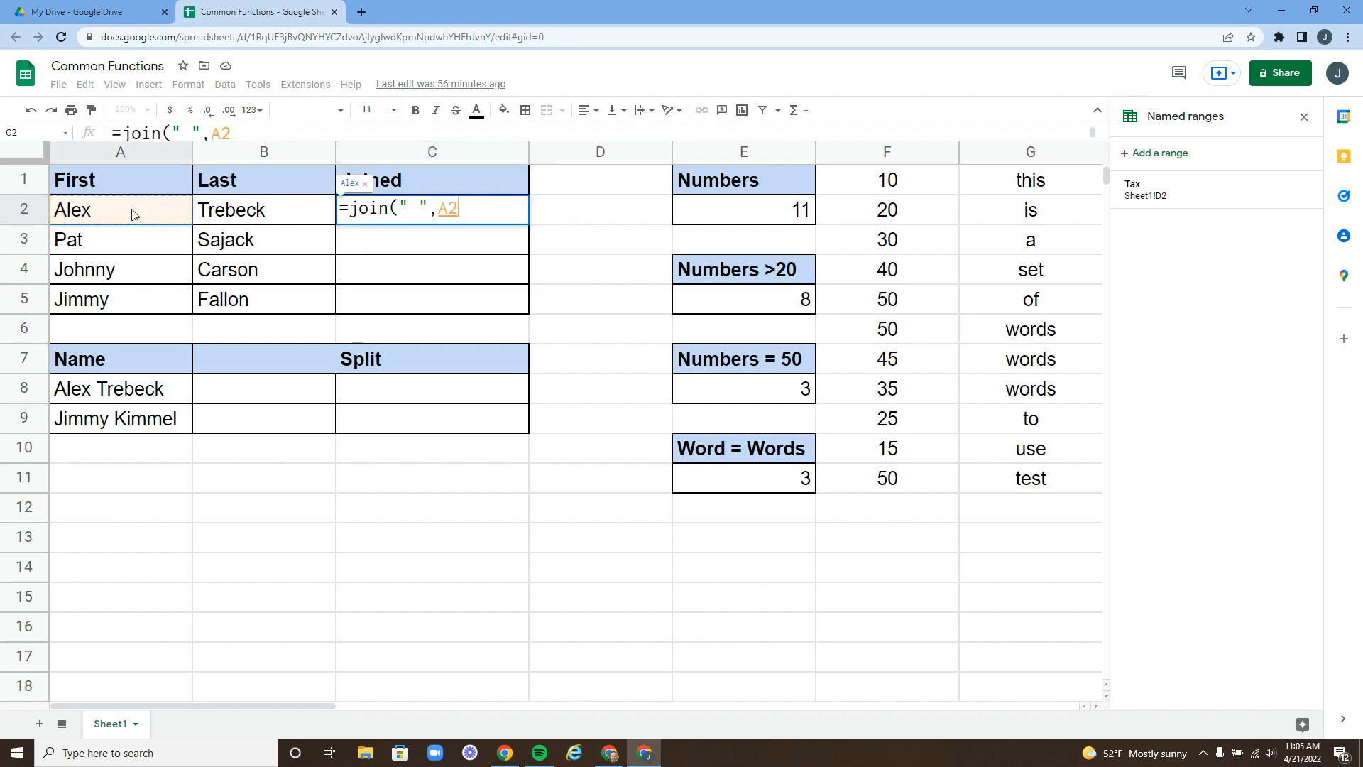
{"action": "type", "text": ","}
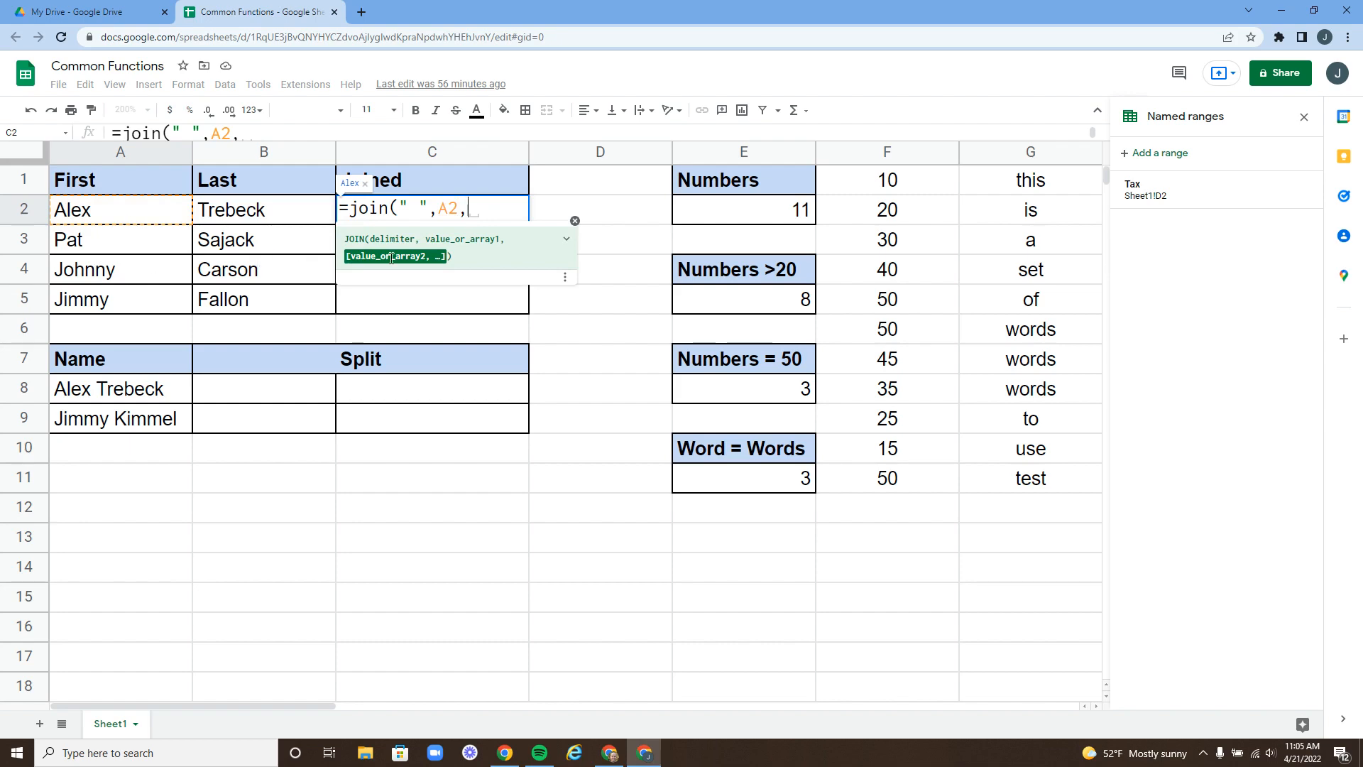
{"action": "left_click", "coordinate": [257, 216]}
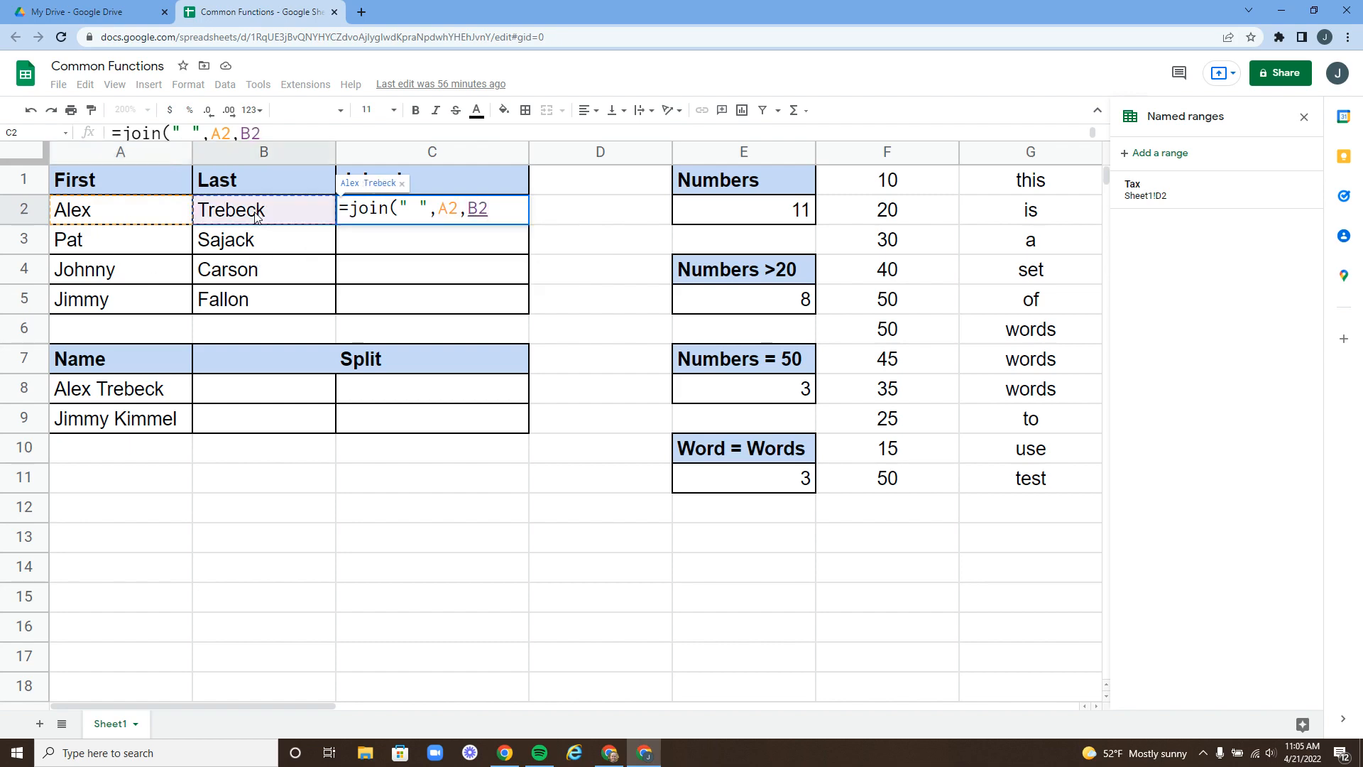
{"action": "type", "text": ")"}
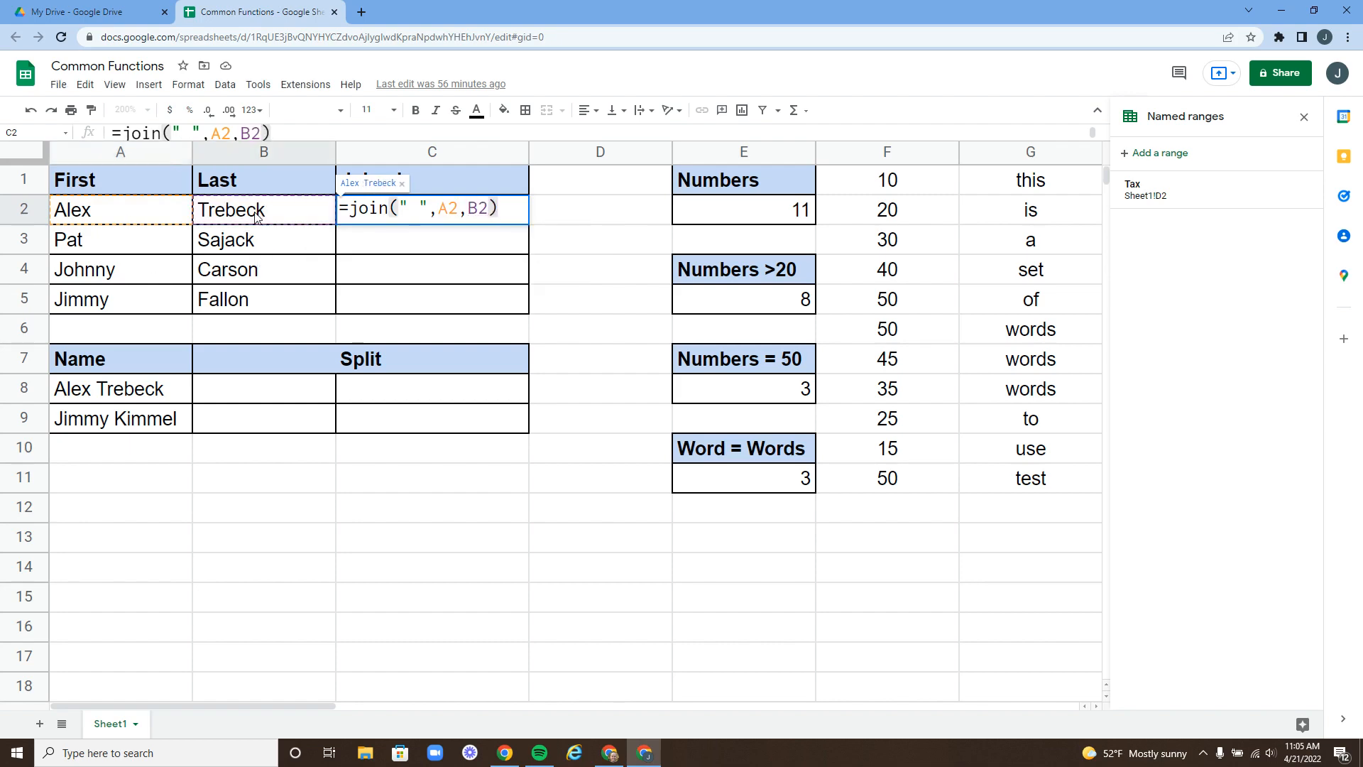
{"action": "key", "text": "Return"}
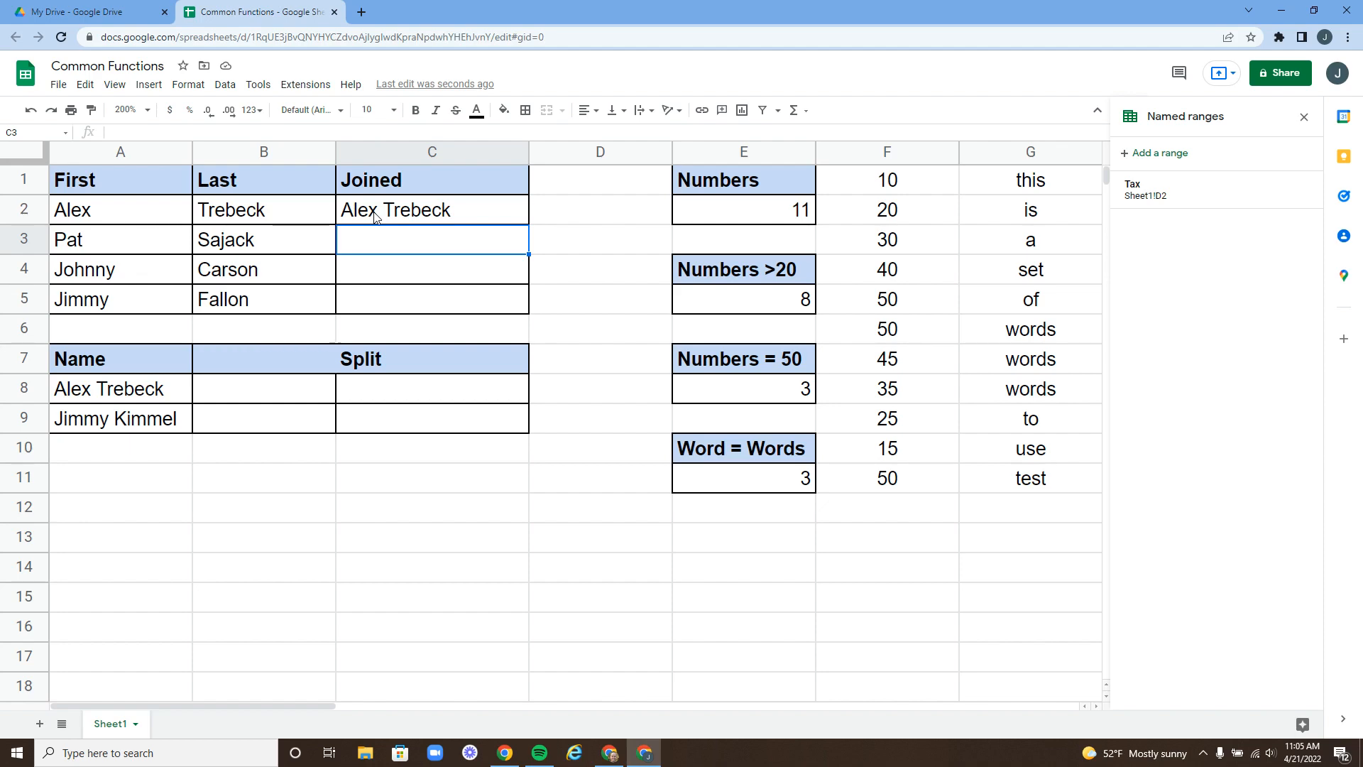
- Fill the C2 JOIN formula down through C5, then check the formulas in C5 and C2
{"action": "left_click", "coordinate": [398, 216]}
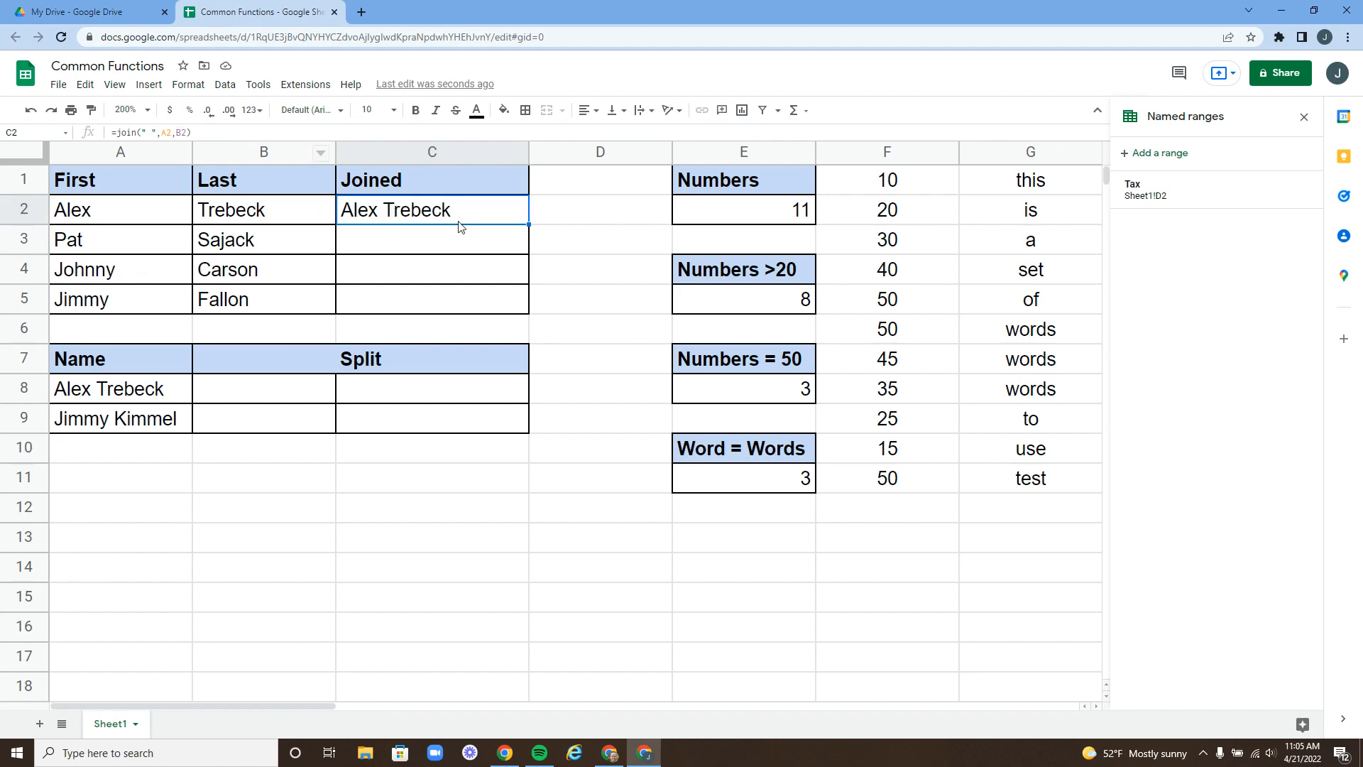
{"action": "left_click_drag", "start_coordinate": [529, 224], "coordinate": [530, 314]}
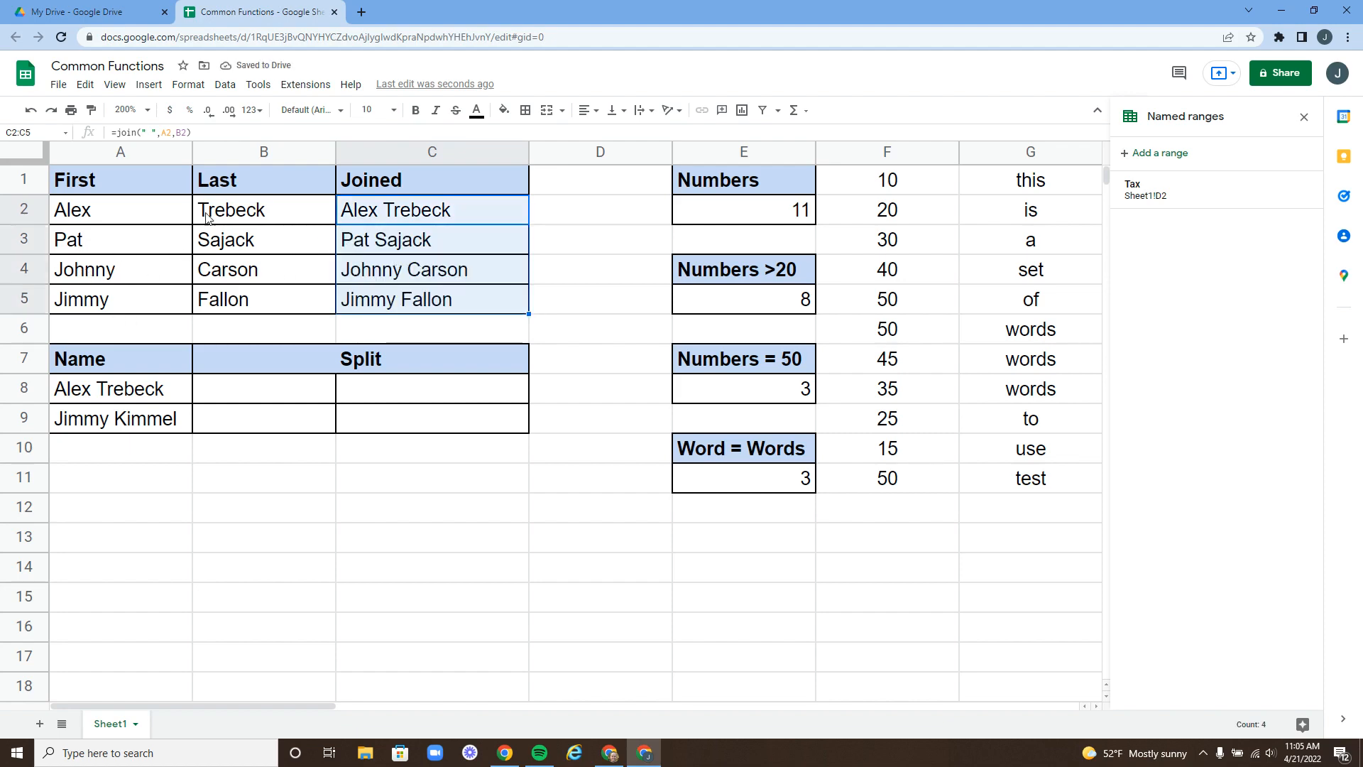
{"action": "left_click", "coordinate": [389, 302]}
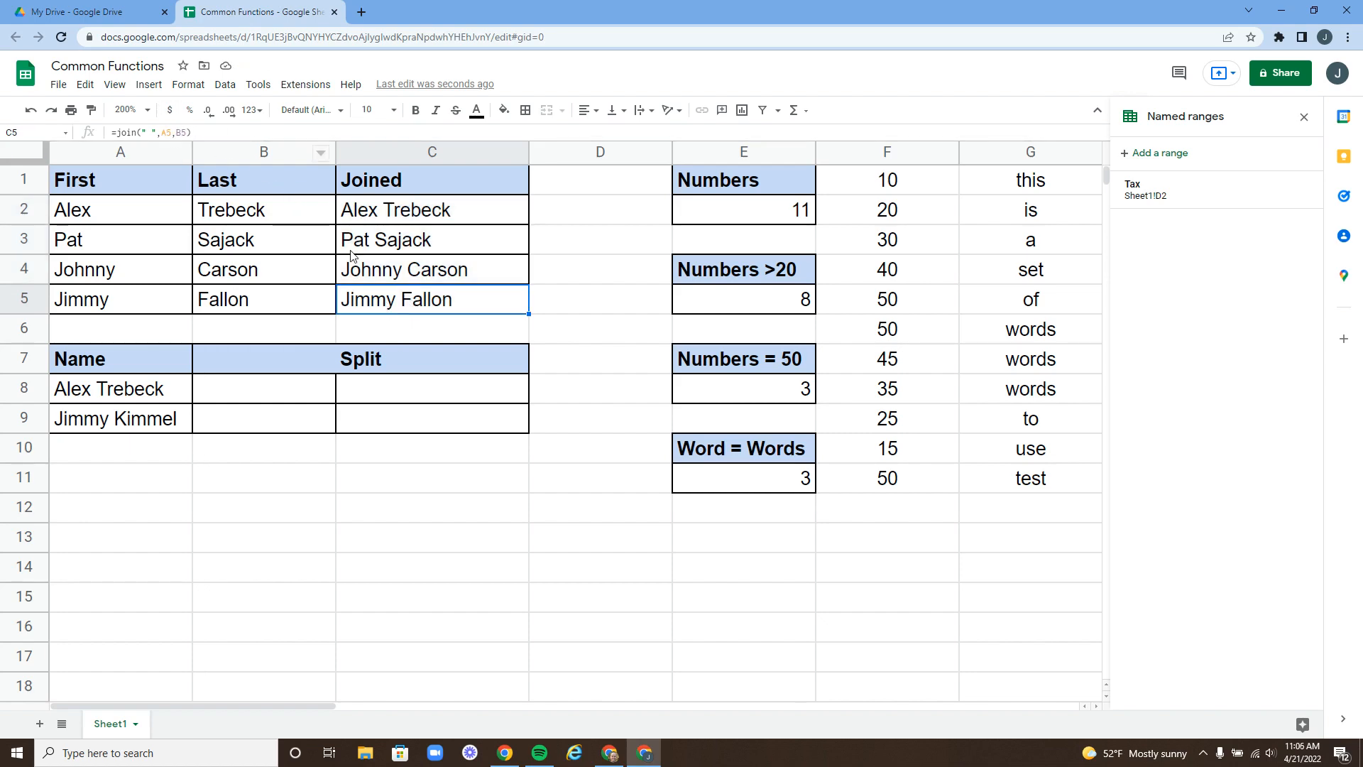
{"action": "left_click", "coordinate": [409, 222]}
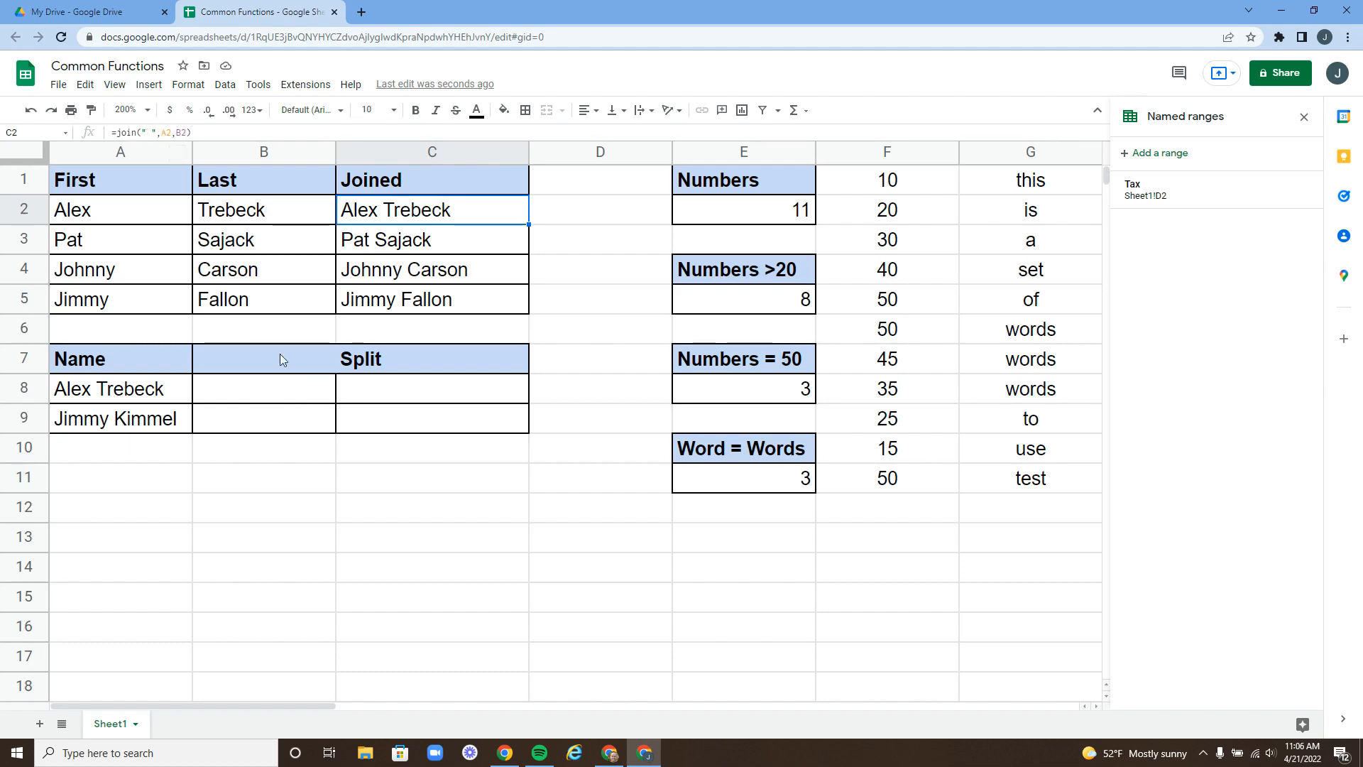
- Enter =SPLIT(A8," ") in B8 to split Alex Trebeck into two cells
{"action": "left_click", "coordinate": [283, 400]}
{"action": "type", "text": "="}
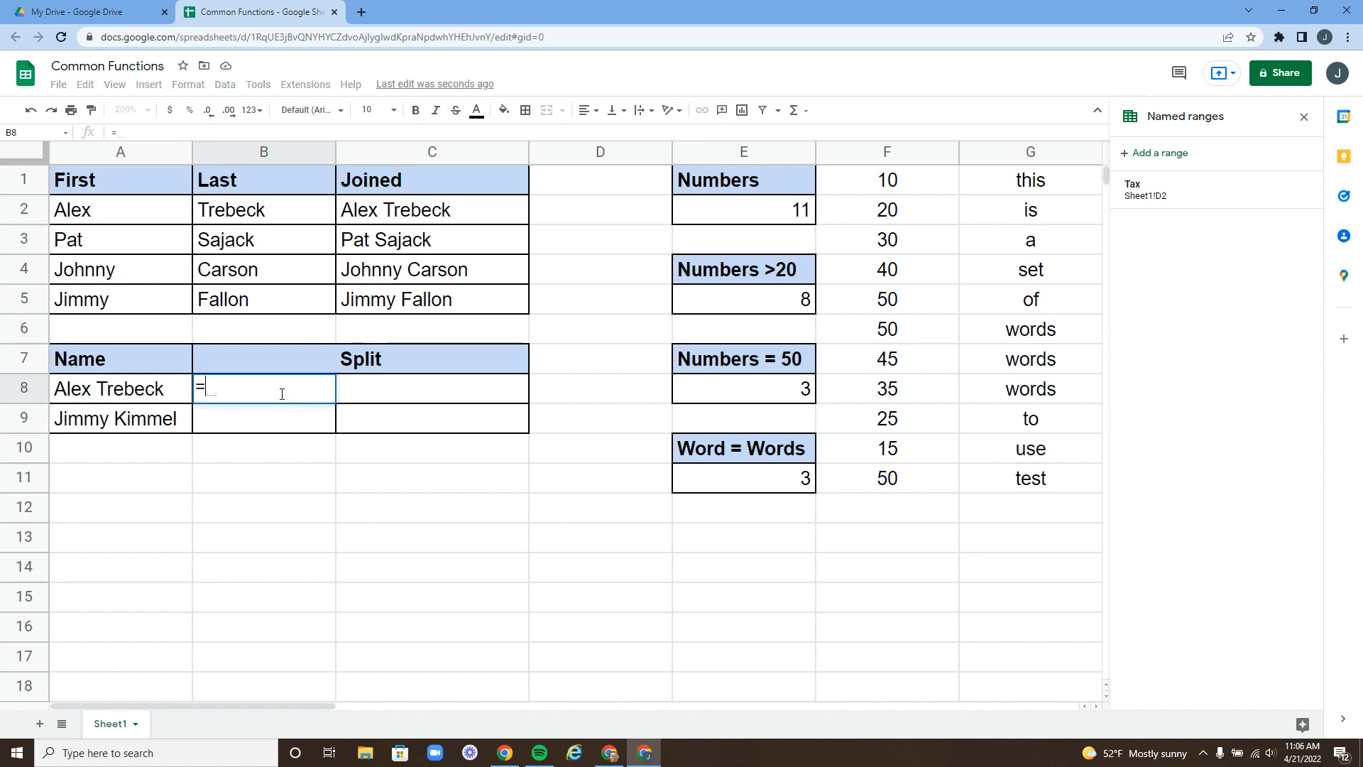
{"action": "type", "text": "split("}
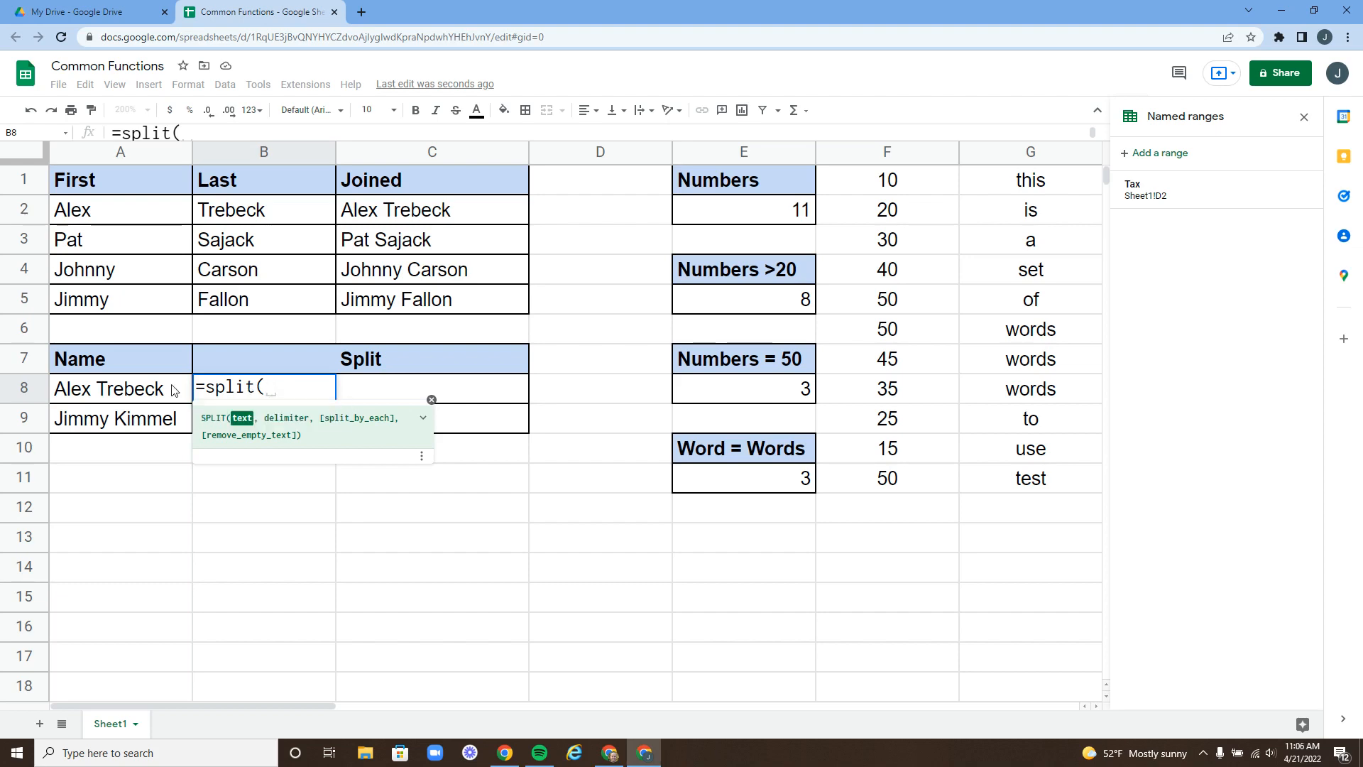
{"action": "left_click", "coordinate": [132, 394]}
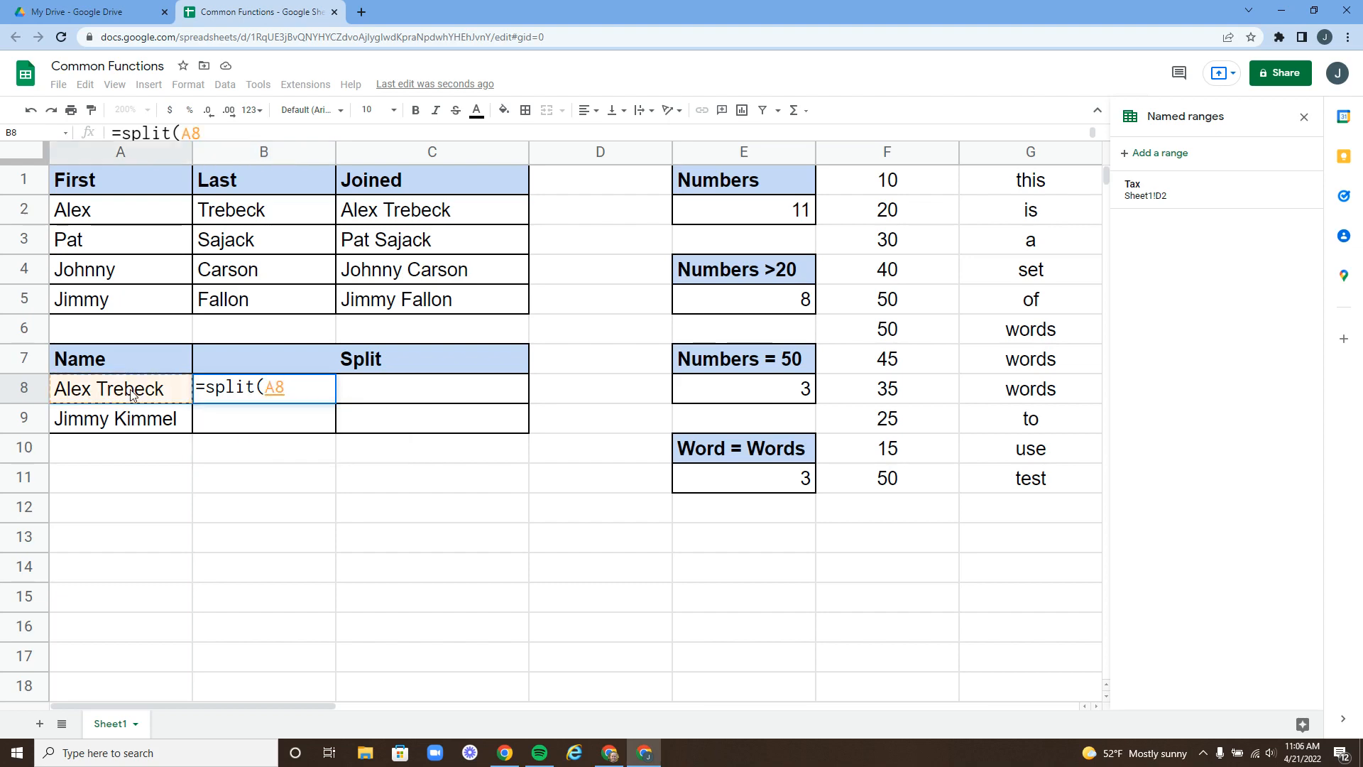
{"action": "type", "text": ","}
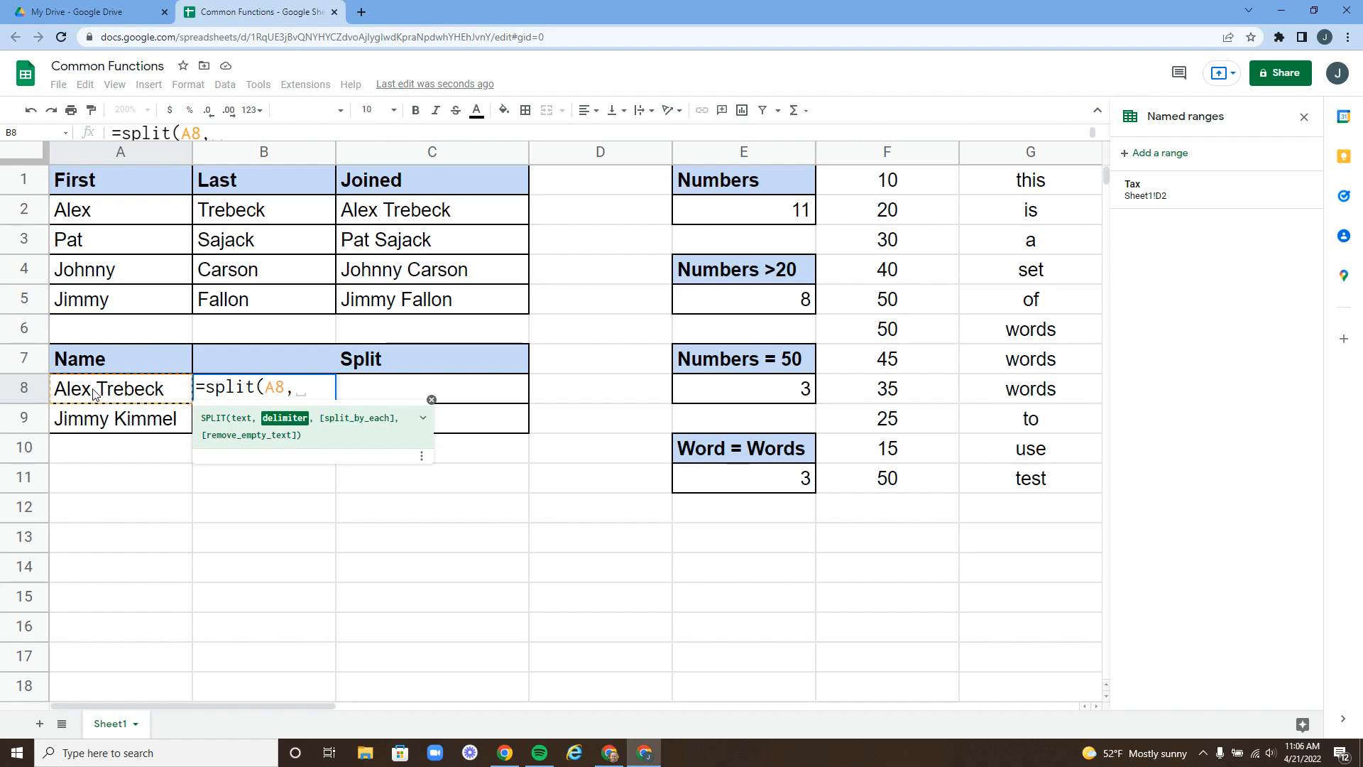
{"action": "type", "text": "\""}
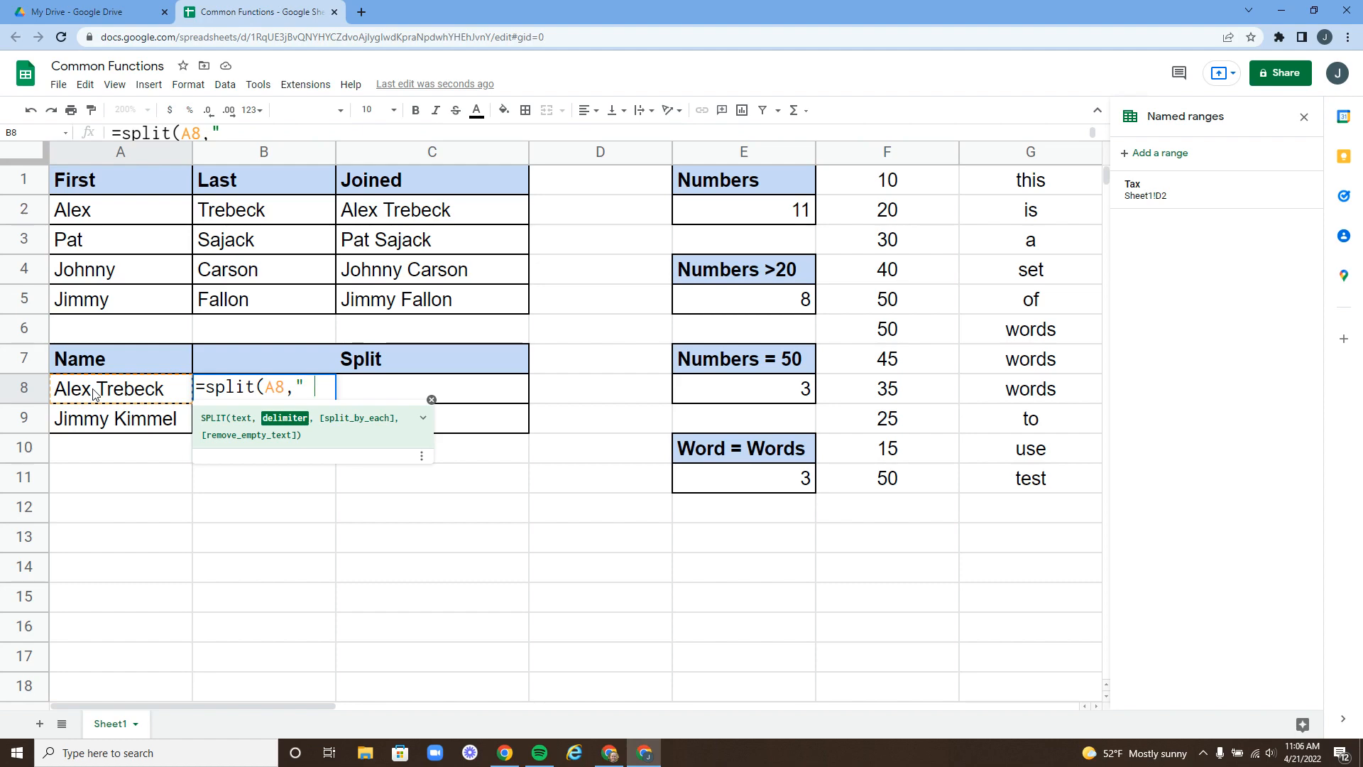
{"action": "type", "text": " \")"}
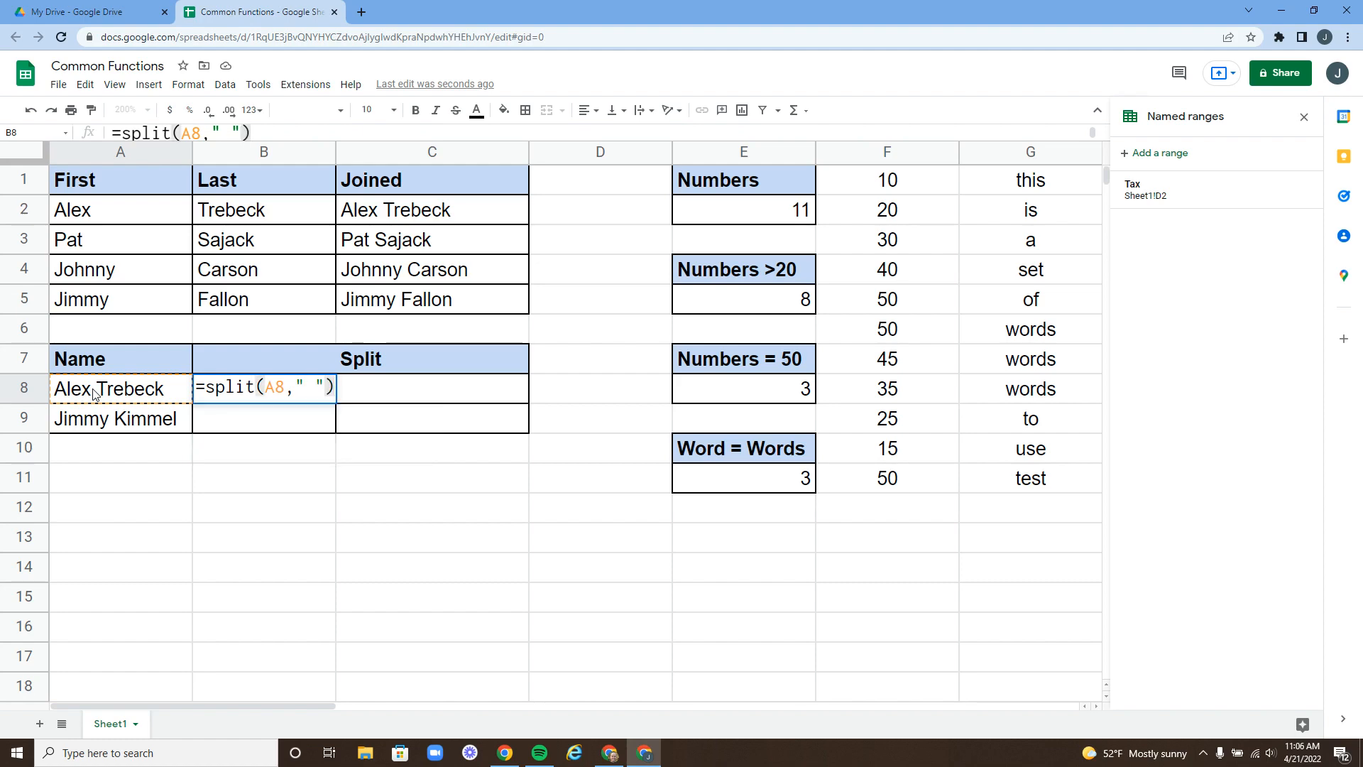
{"action": "key", "text": "Return"}
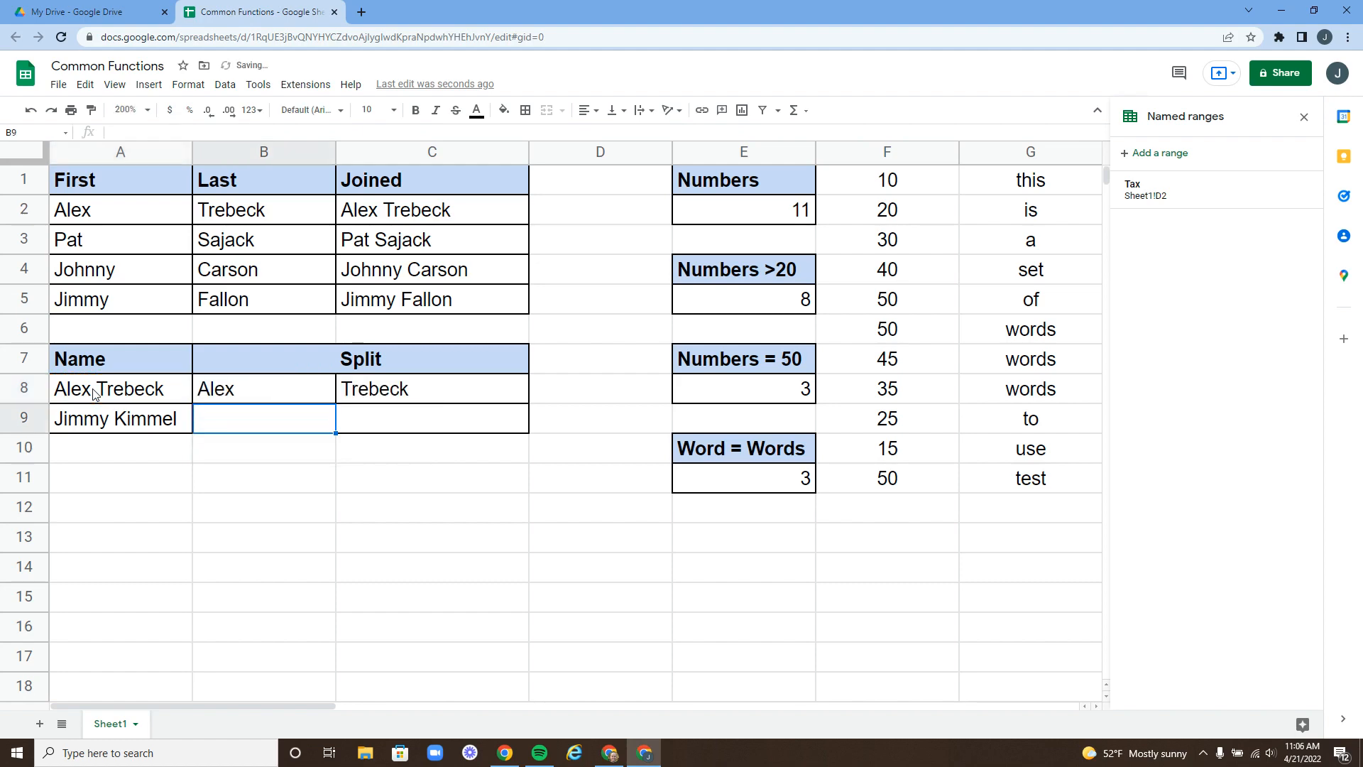
- Check the B8 and C8 results, then fill the SPLIT formula down to row 9 for Jimmy Kimmel
{"action": "left_click", "coordinate": [297, 397]}
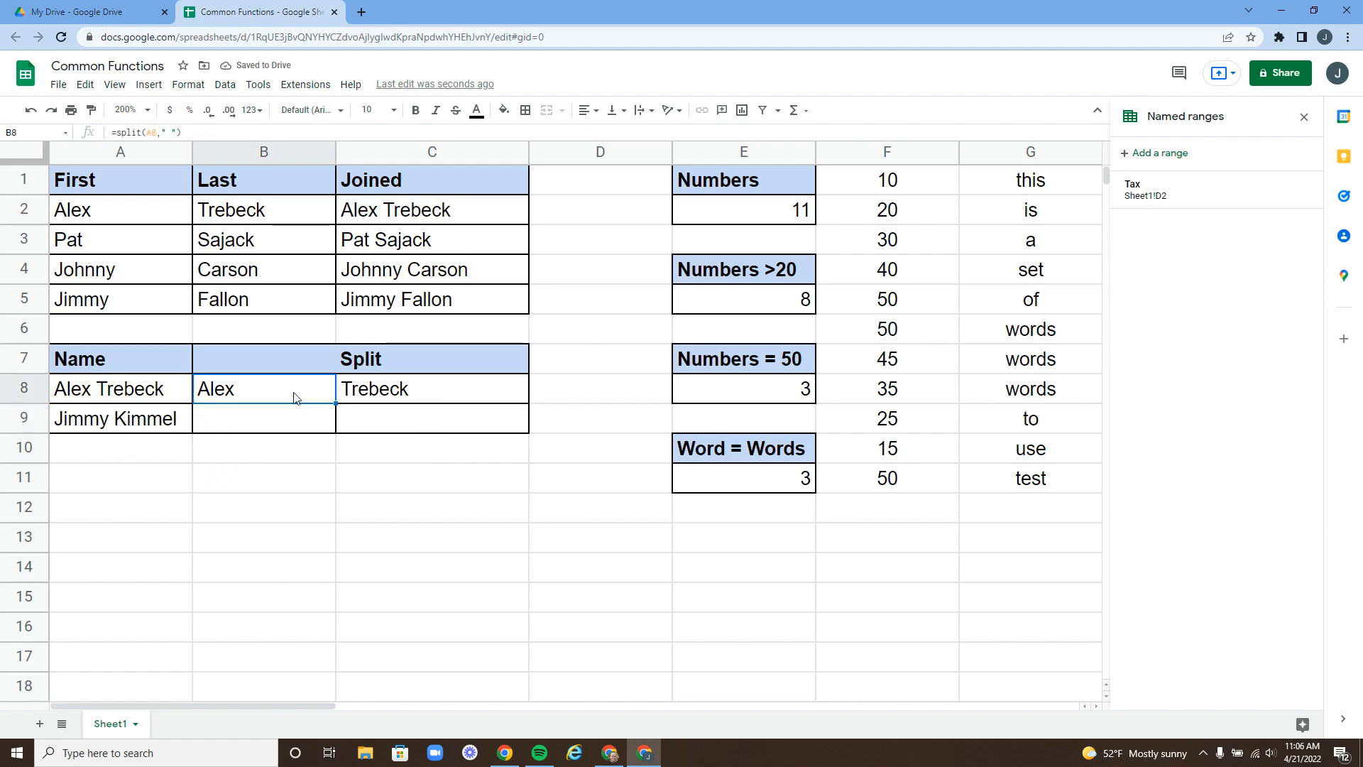
{"action": "left_click", "coordinate": [416, 391]}
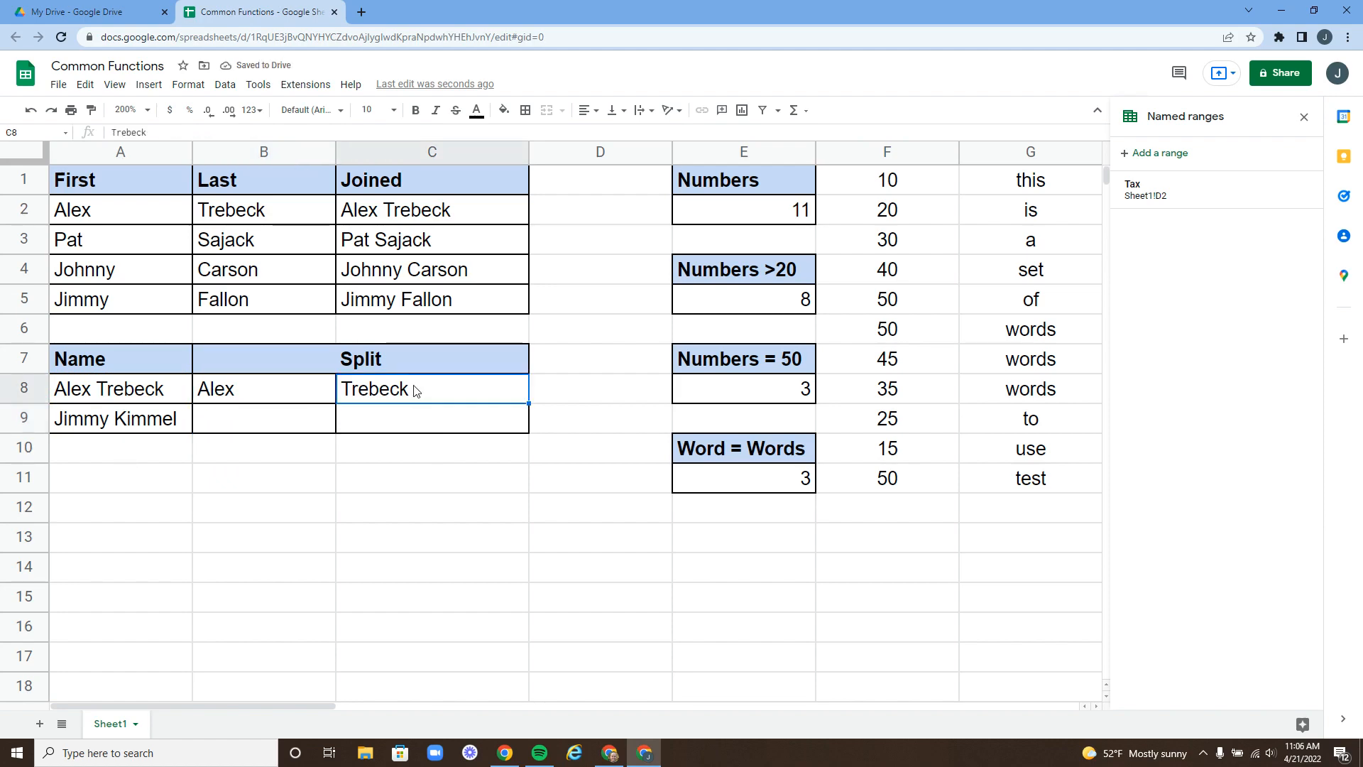
{"action": "left_click", "coordinate": [265, 390]}
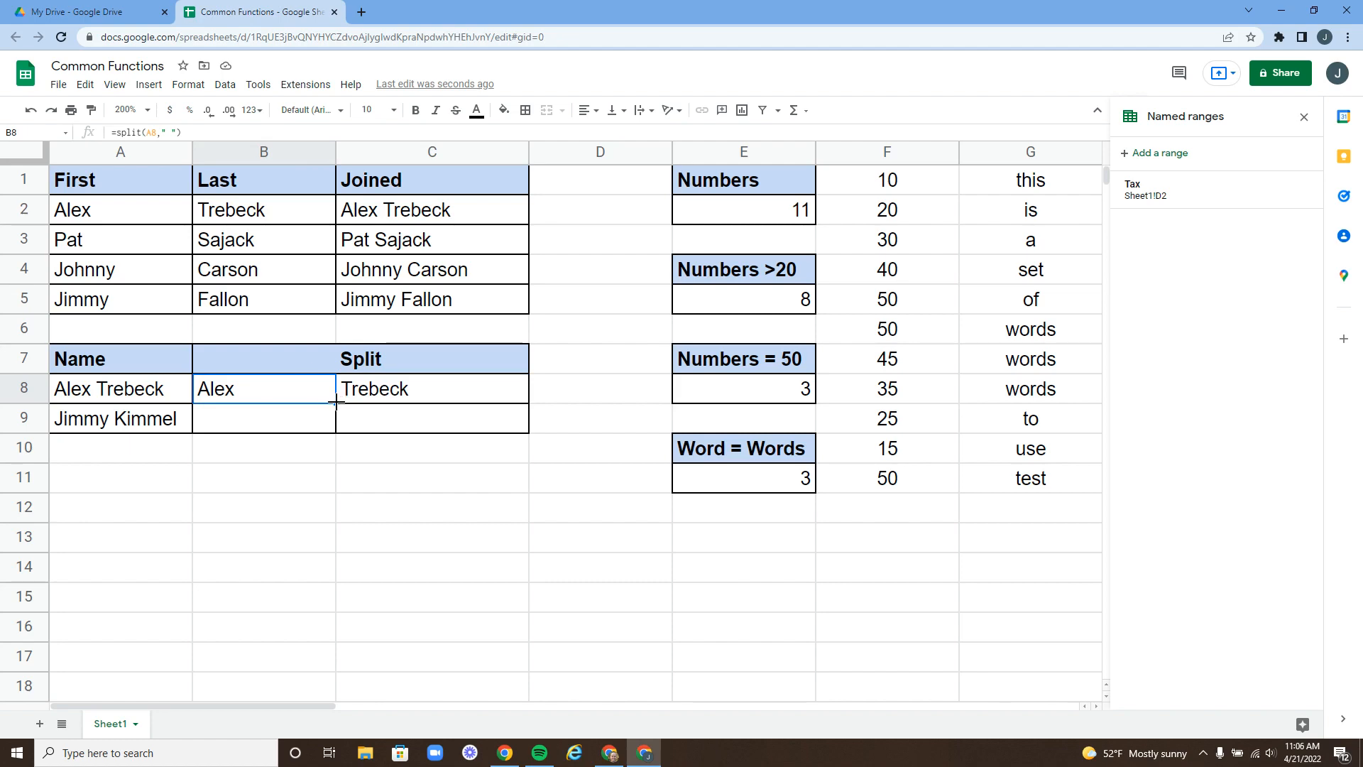
{"action": "left_click_drag", "start_coordinate": [335, 403], "coordinate": [337, 428]}
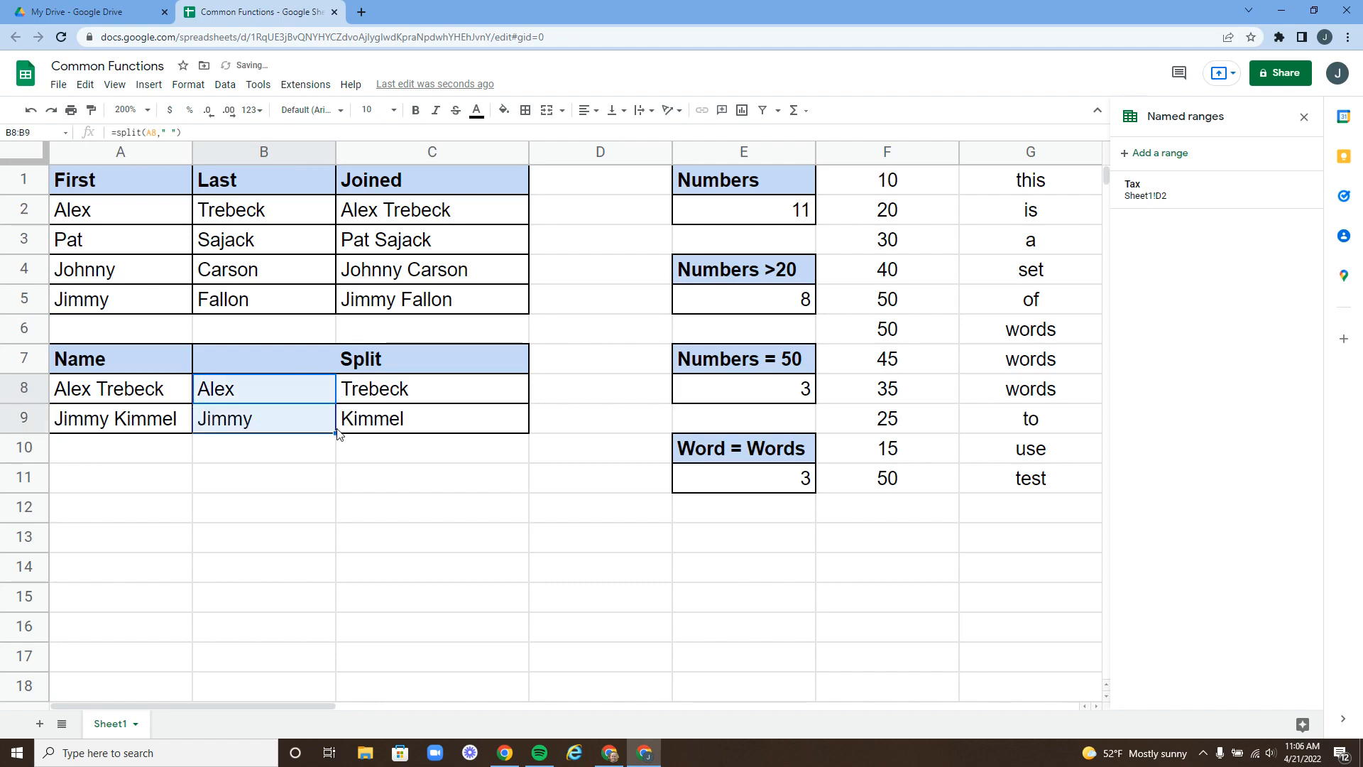
{"action": "left_click", "coordinate": [300, 458]}
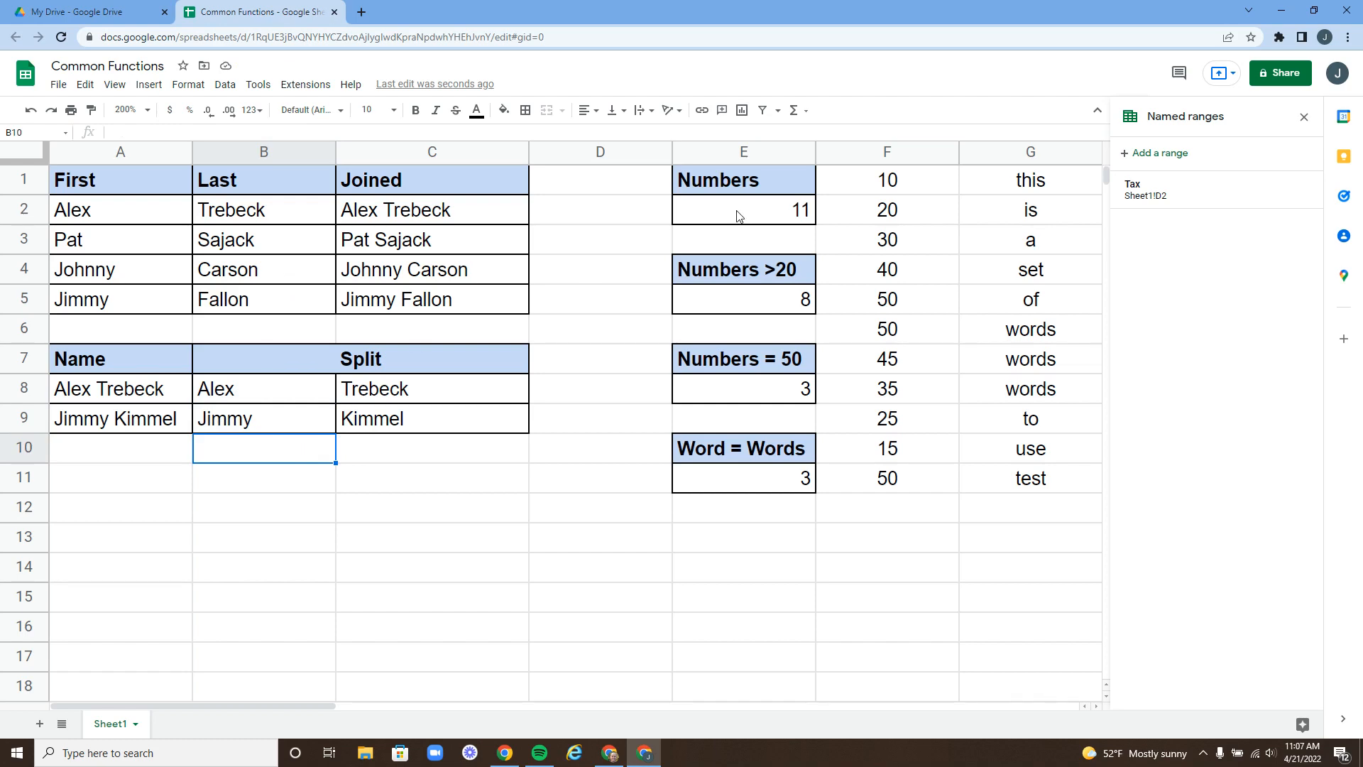
- Delete the count results in E2, E5, E8 and E11, then select the empty E2
{"action": "left_click", "coordinate": [764, 220]}
{"action": "key", "text": "Delete"}
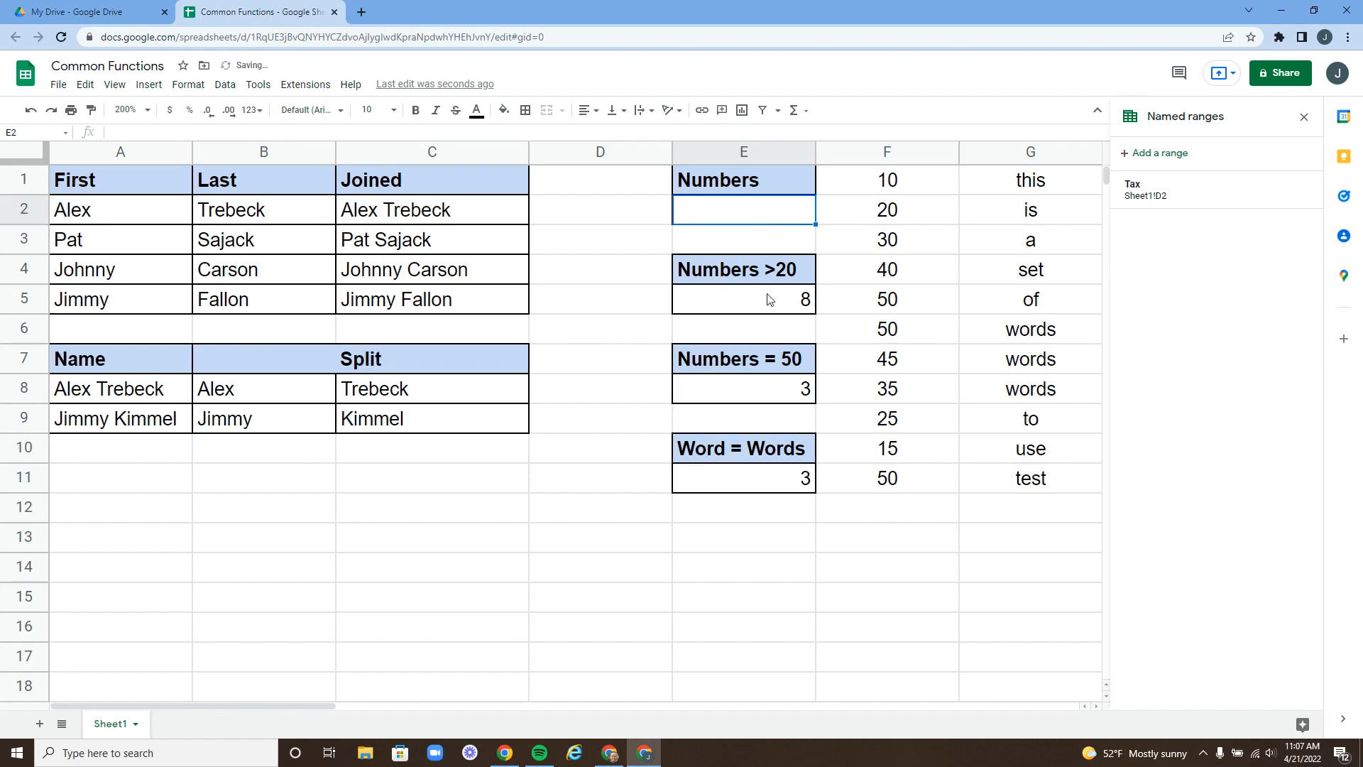
{"action": "left_click", "coordinate": [772, 302]}
{"action": "key", "text": "Delete"}
{"action": "left_click", "coordinate": [779, 400]}
{"action": "key", "text": "Delete"}
{"action": "left_click", "coordinate": [779, 479]}
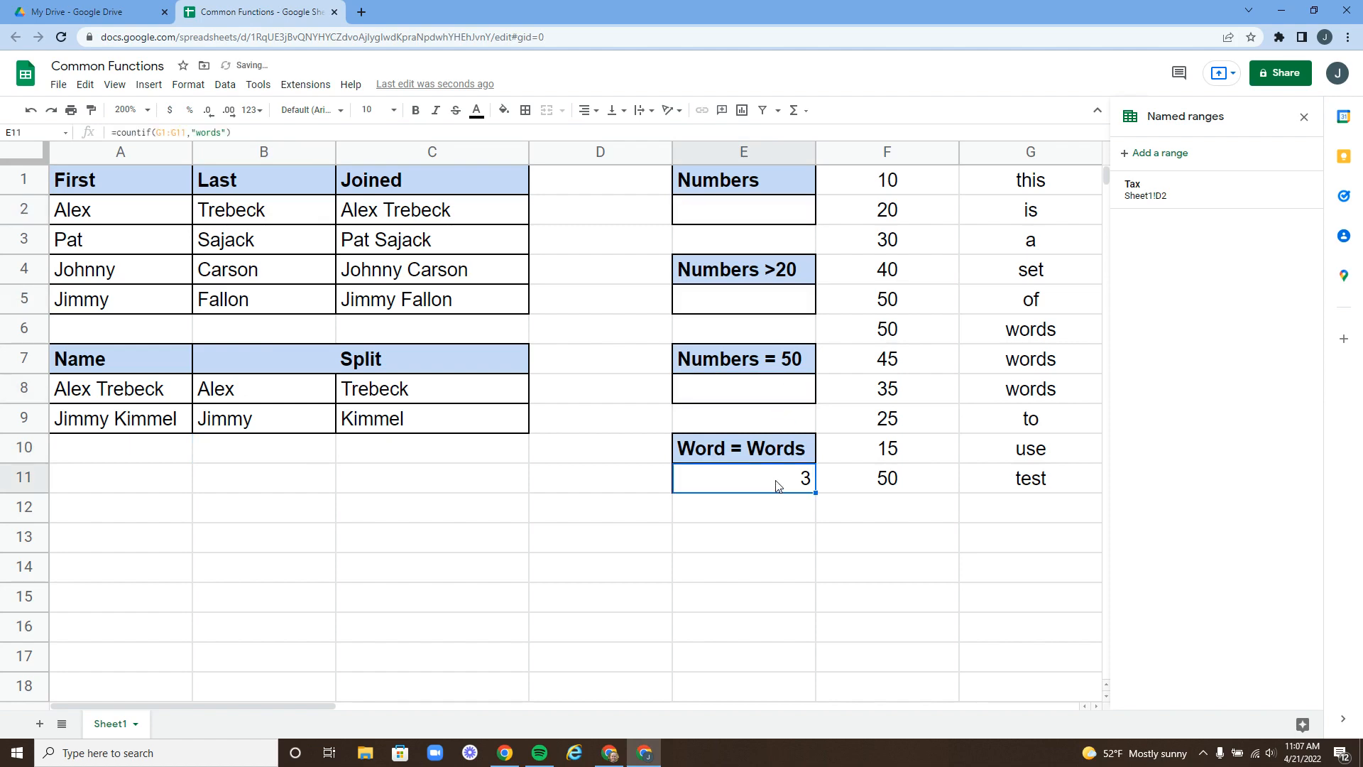
{"action": "key", "text": "Delete"}
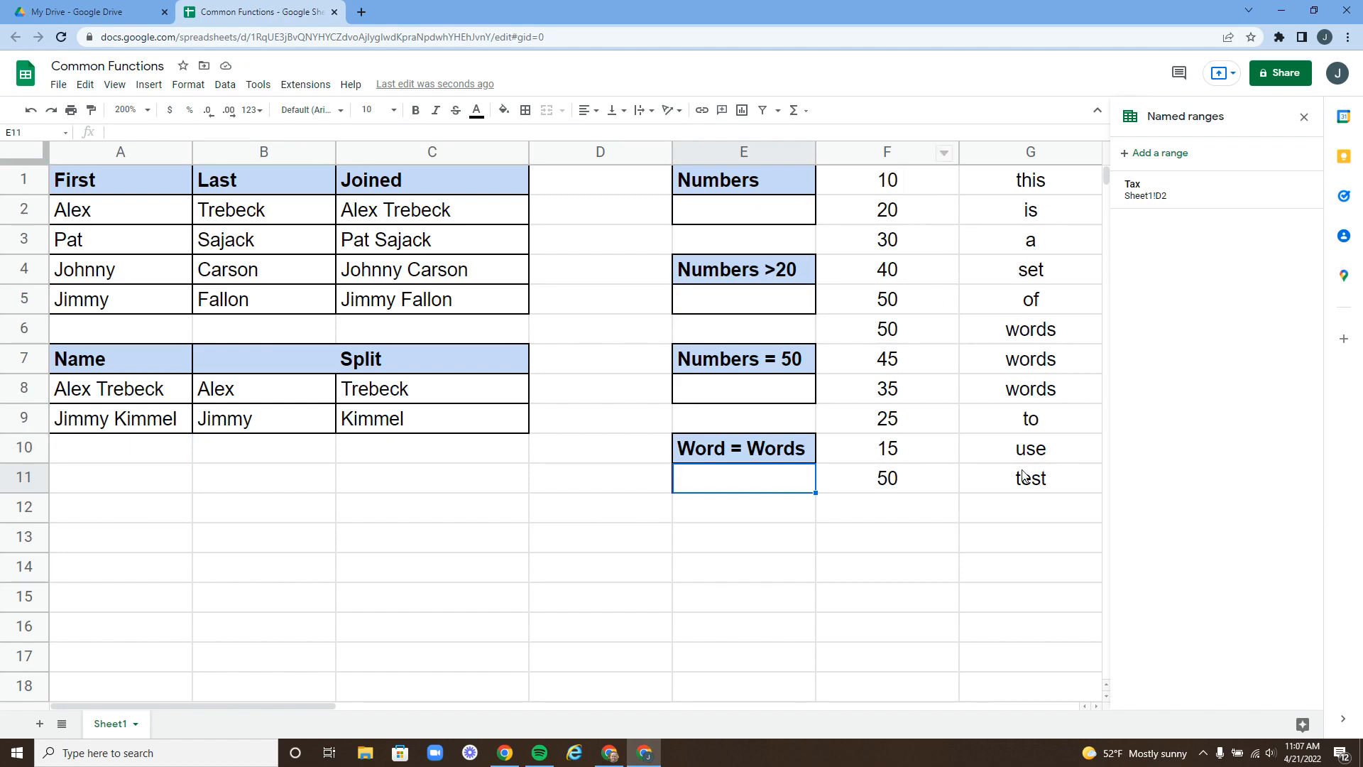
{"action": "left_click", "coordinate": [736, 213]}
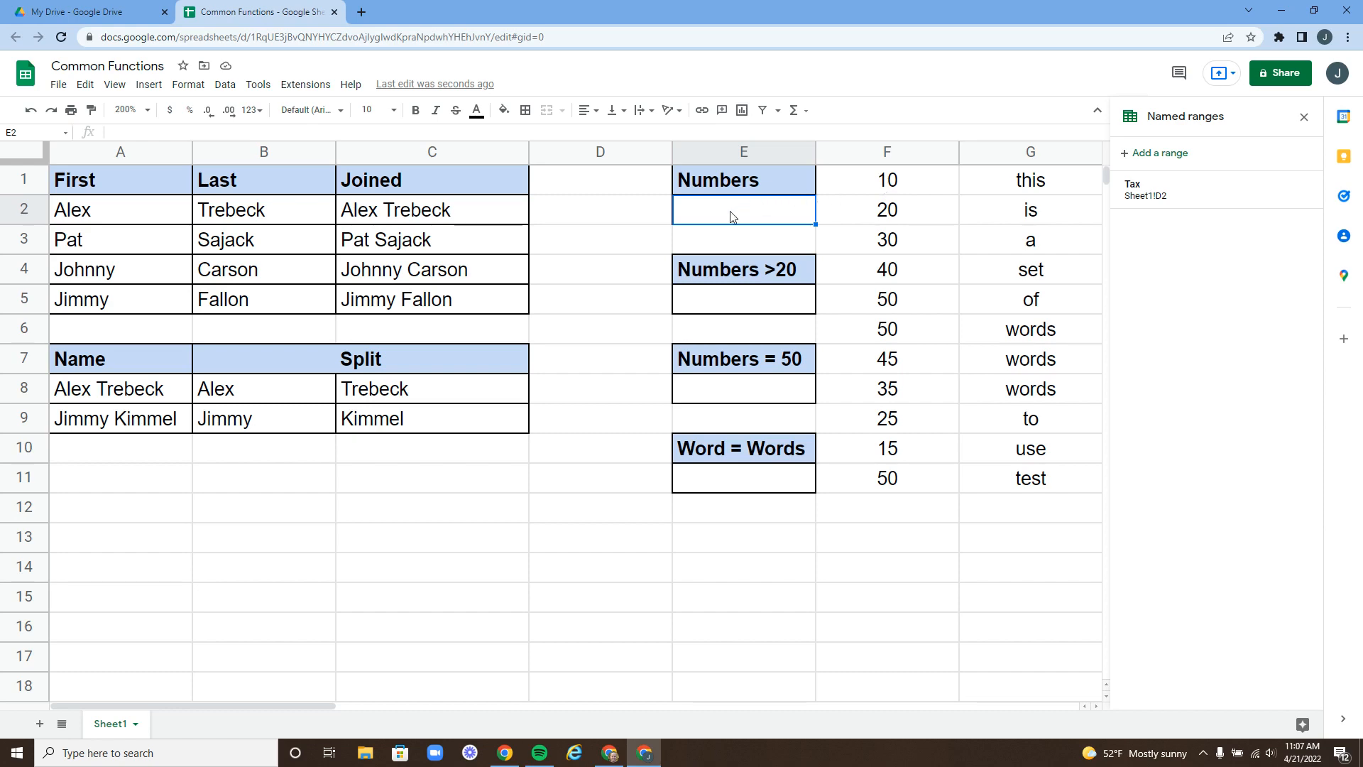
- Enter =COUNTA(F1:F11) in E2, returning 11, and reopen it for review
{"action": "type", "text": "=counta"}
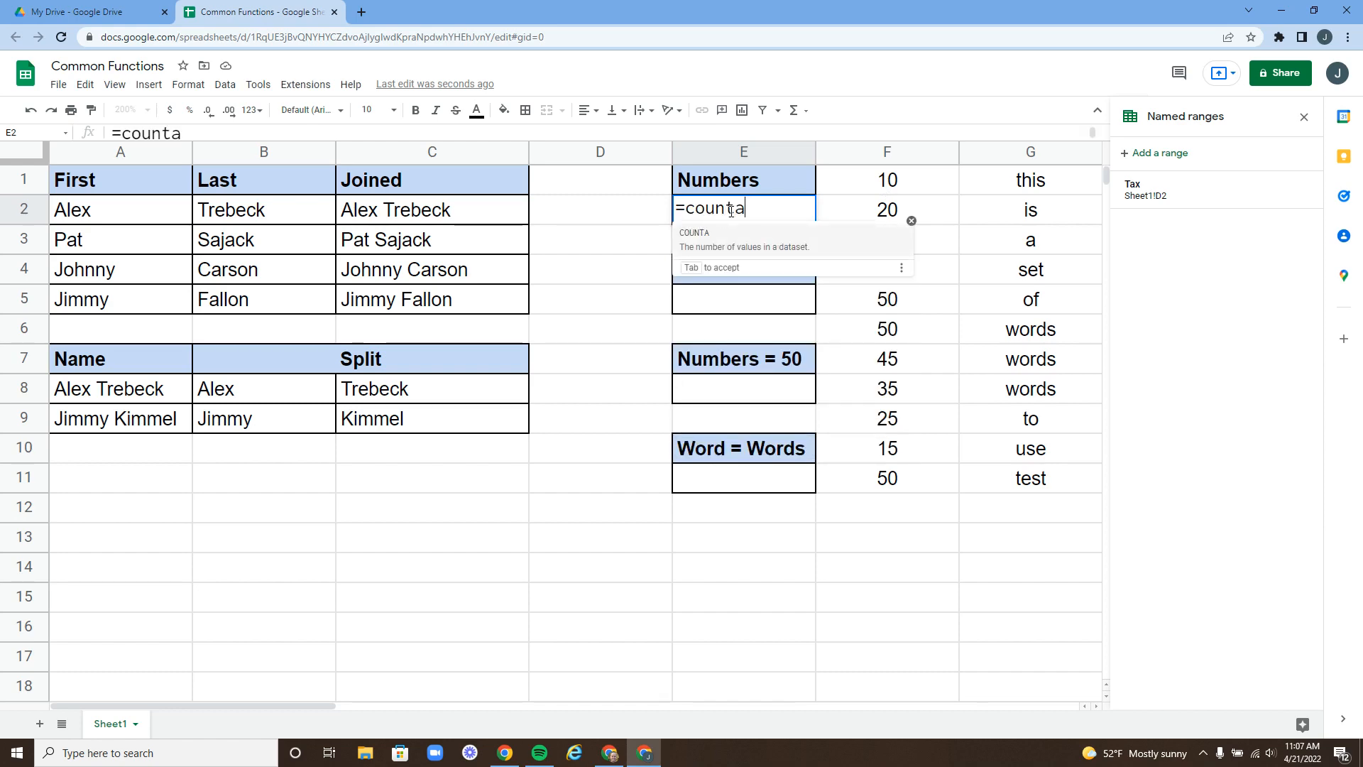
{"action": "type", "text": "("}
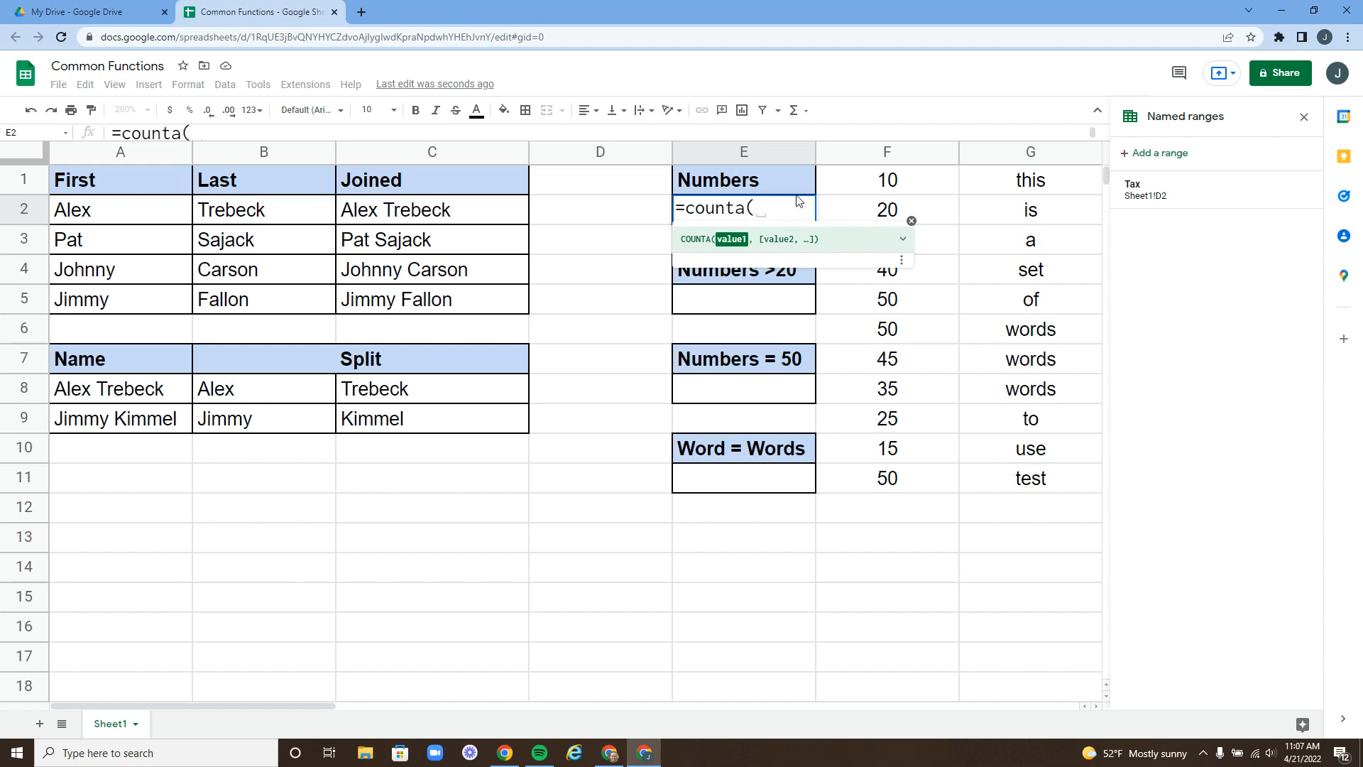
{"action": "left_click", "coordinate": [890, 182]}
{"action": "left_click_drag", "start_coordinate": [889, 182], "coordinate": [882, 489]}
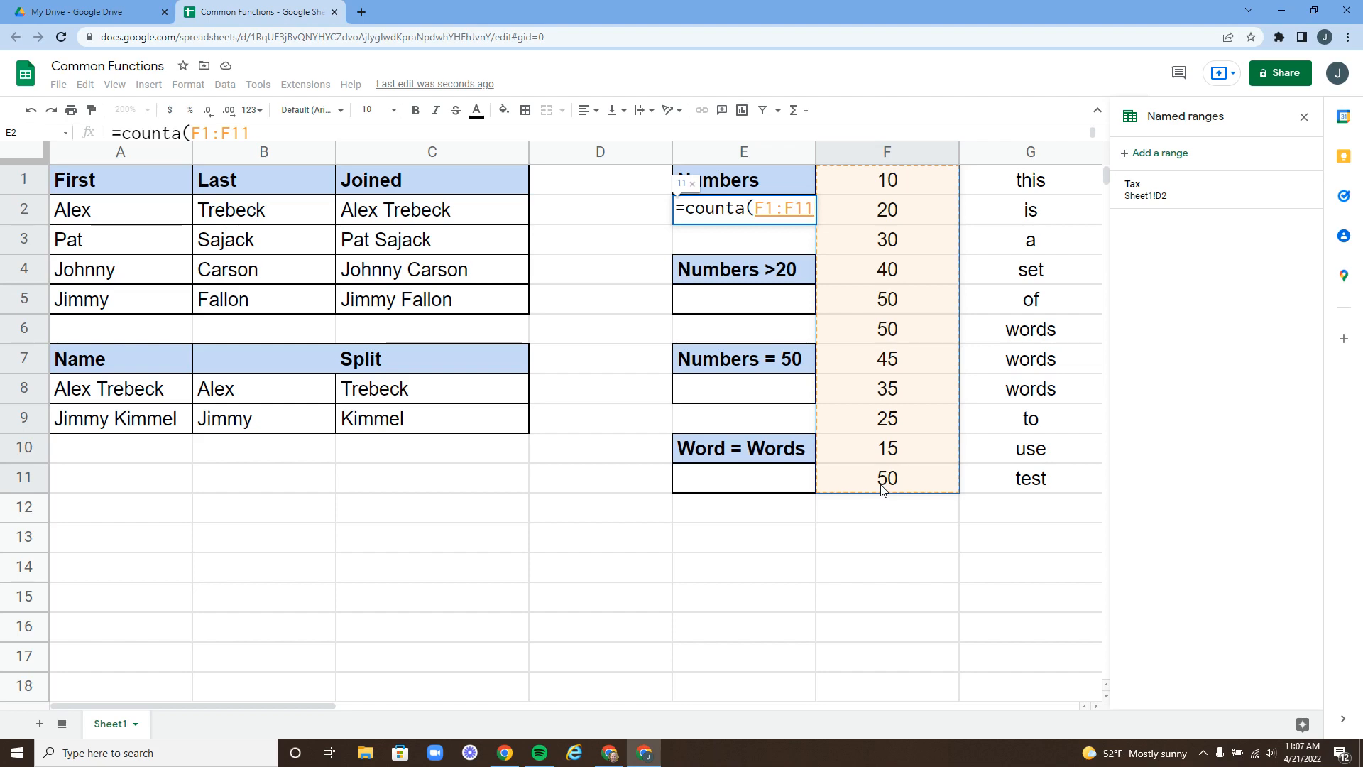
{"action": "type", "text": ")"}
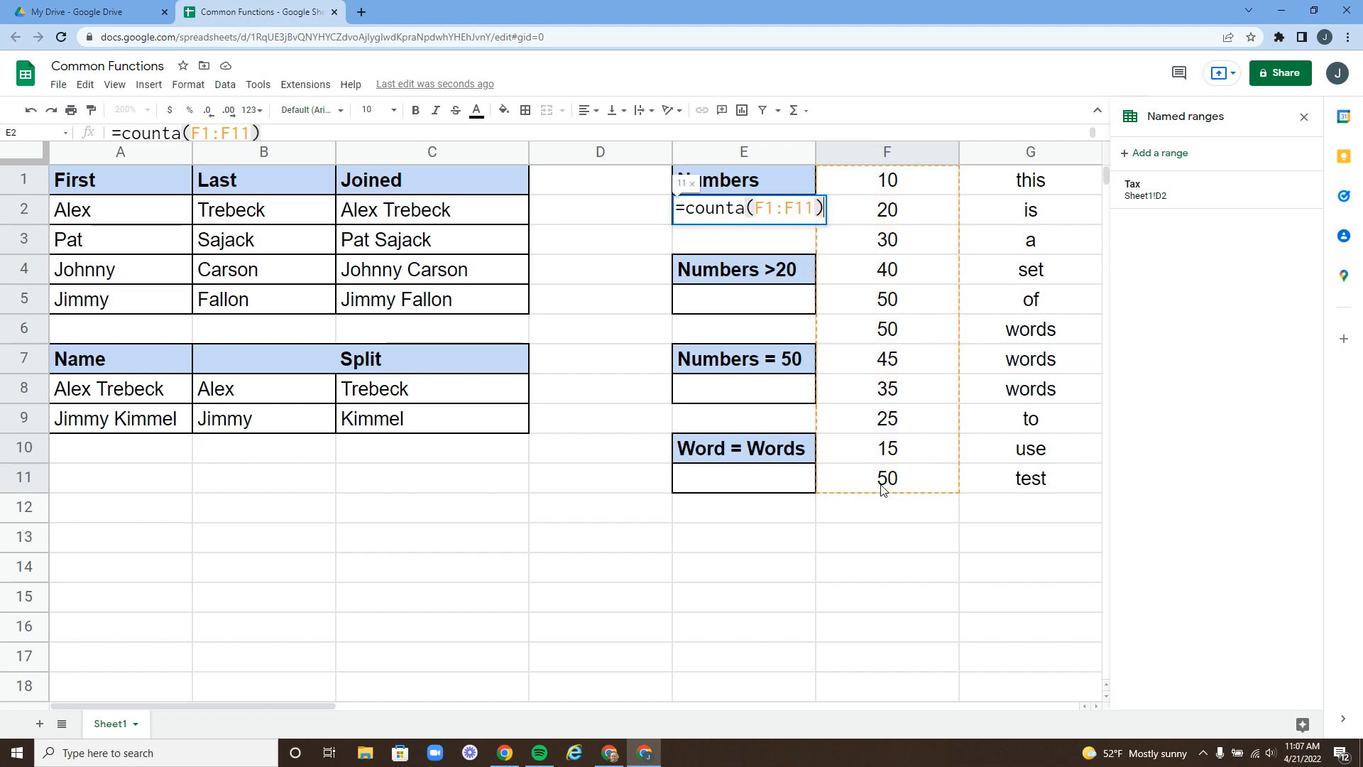
{"action": "key", "text": "Return"}
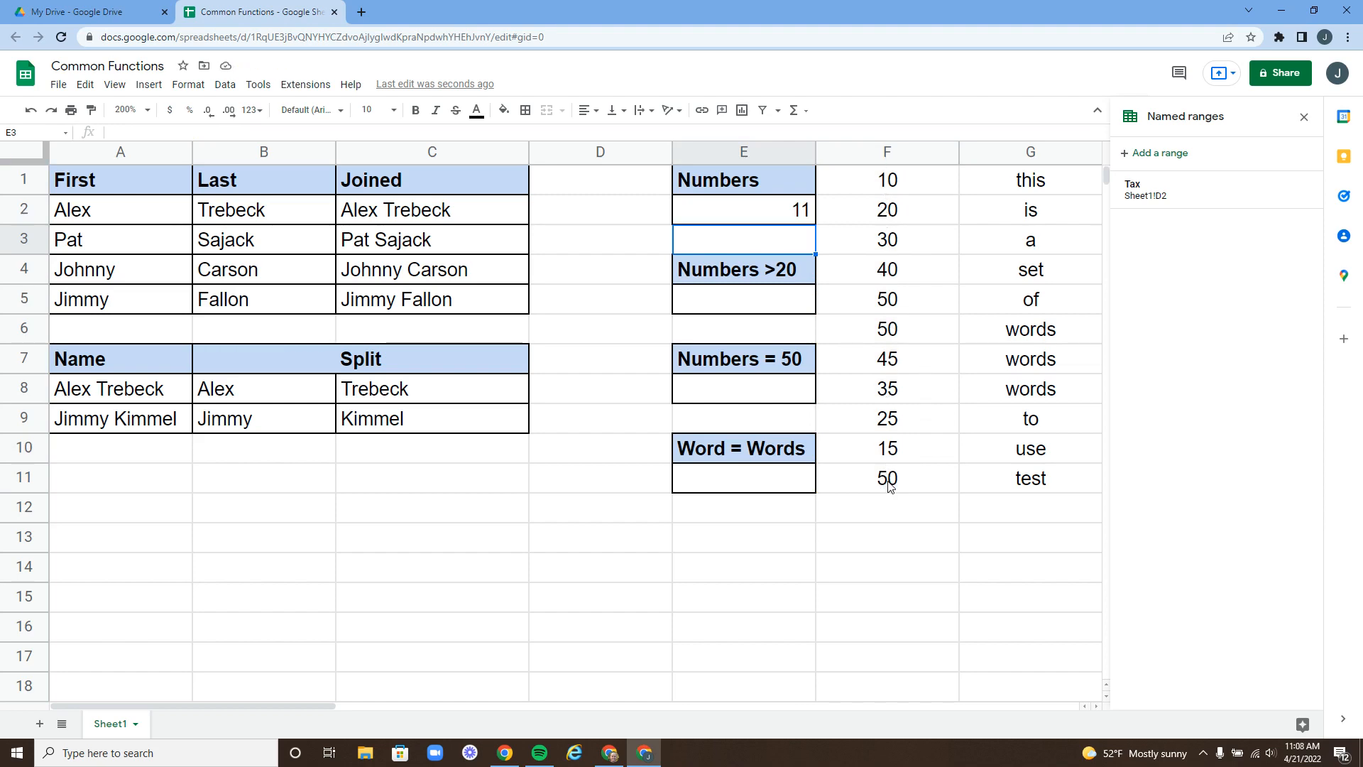
{"action": "double_click", "coordinate": [756, 209]}
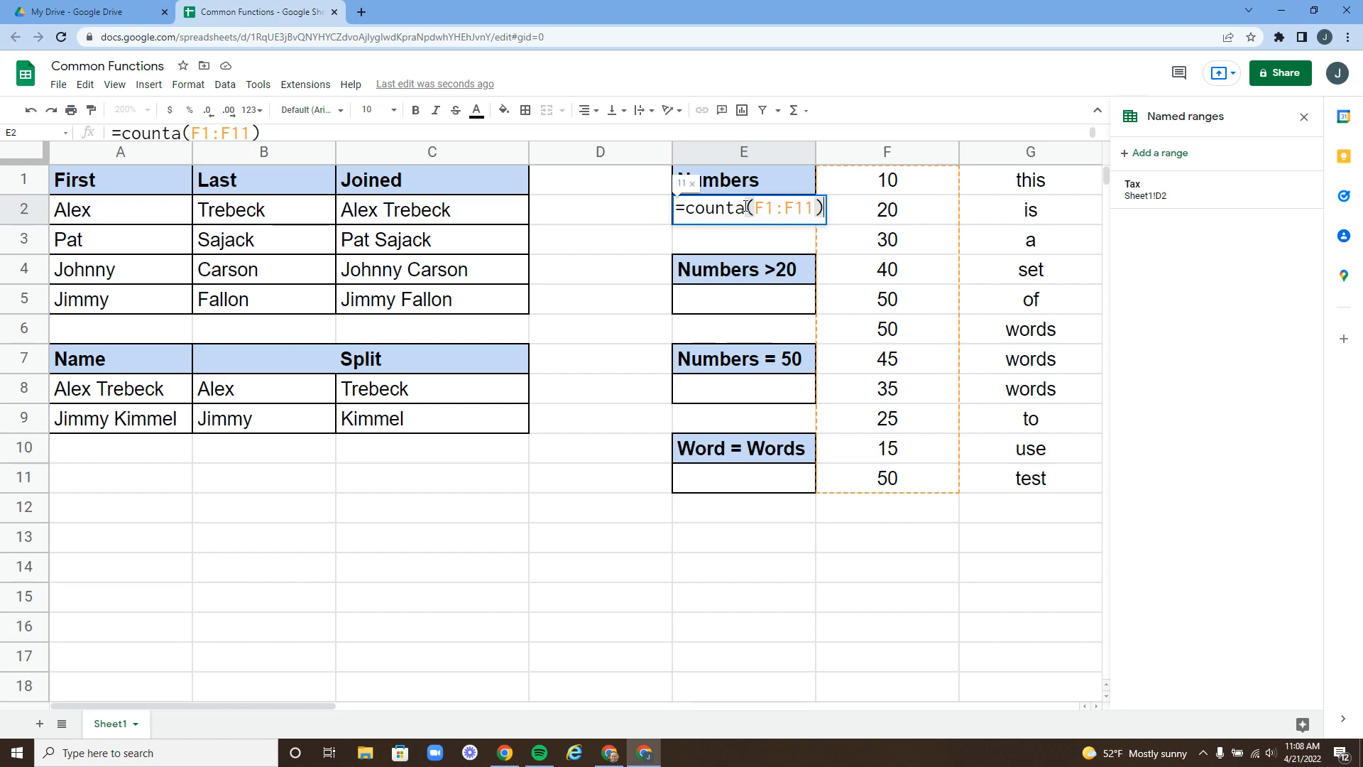
- Enter =COUNTIF(F1:F11,">20") in E5, returning 8
{"action": "left_click", "coordinate": [754, 315]}
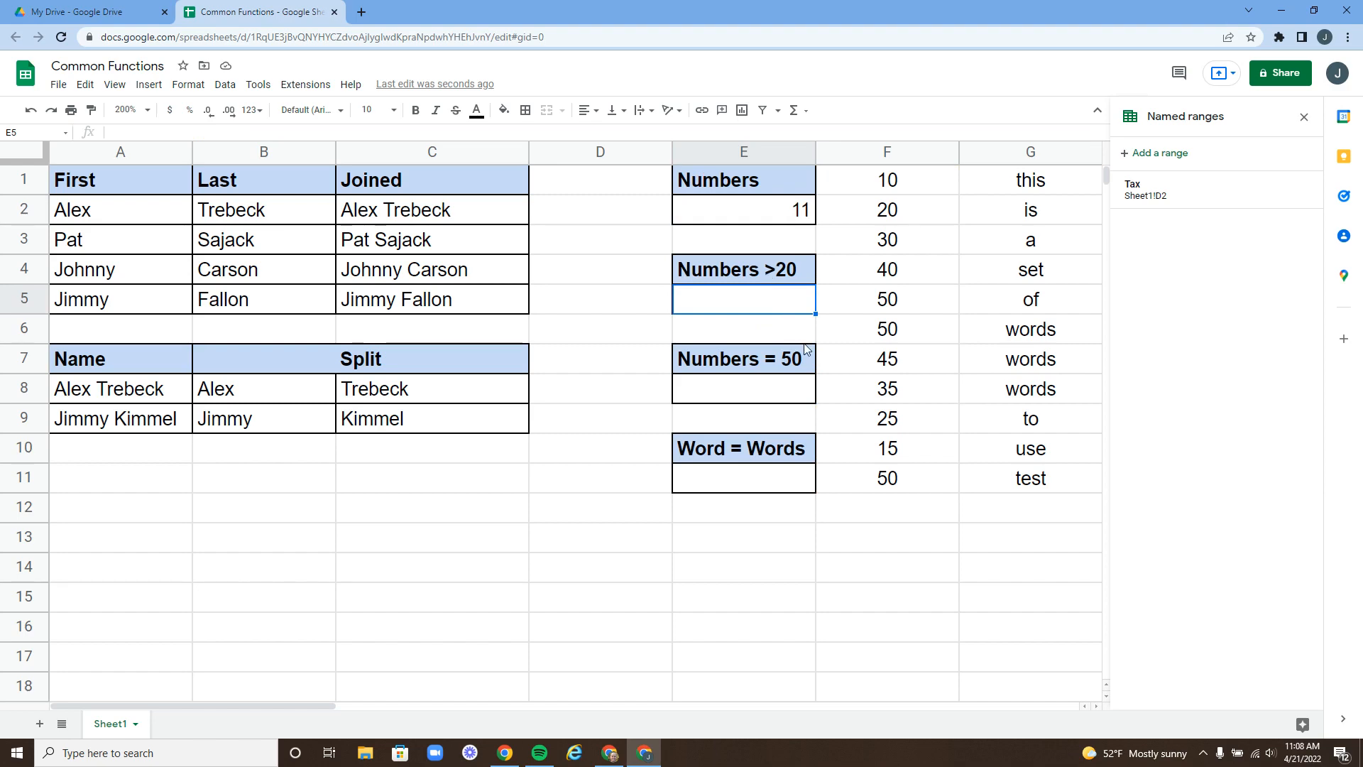
{"action": "type", "text": "=count"}
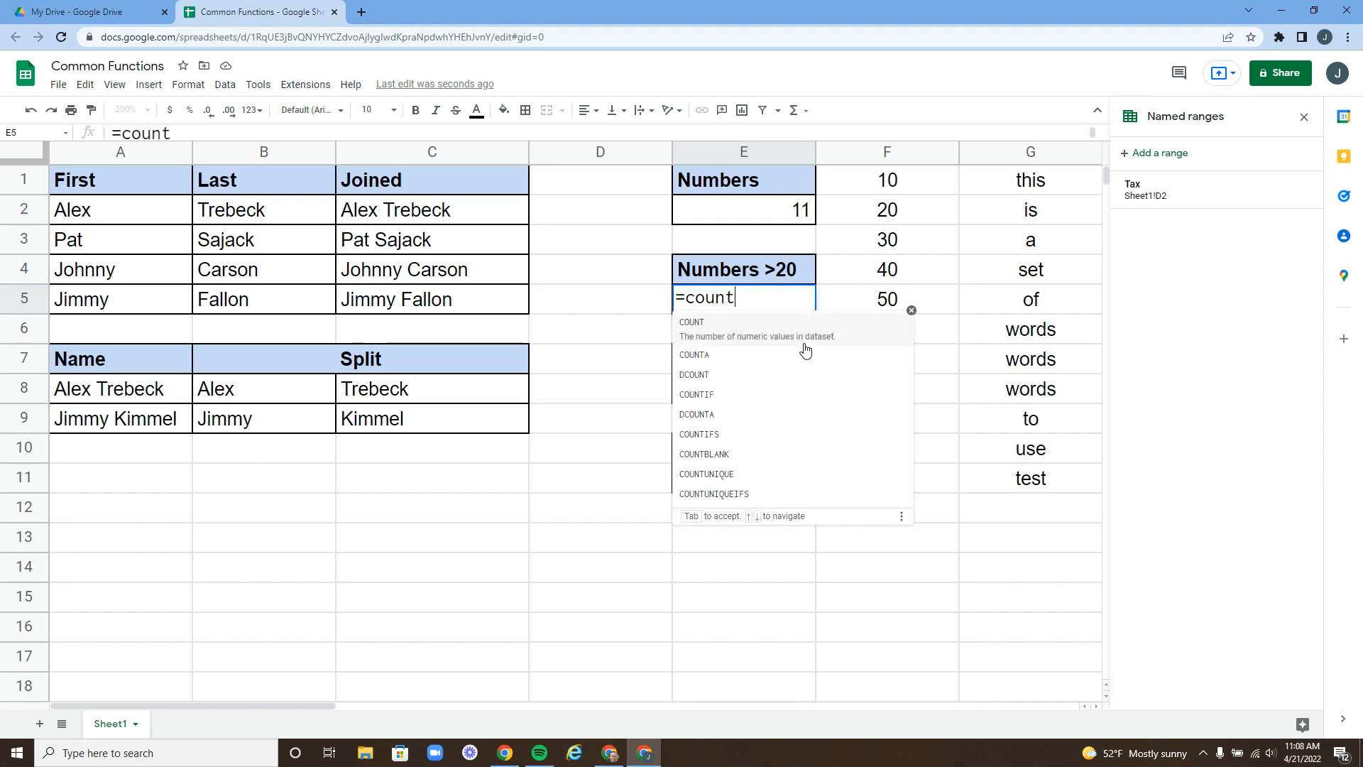
{"action": "type", "text": "if"}
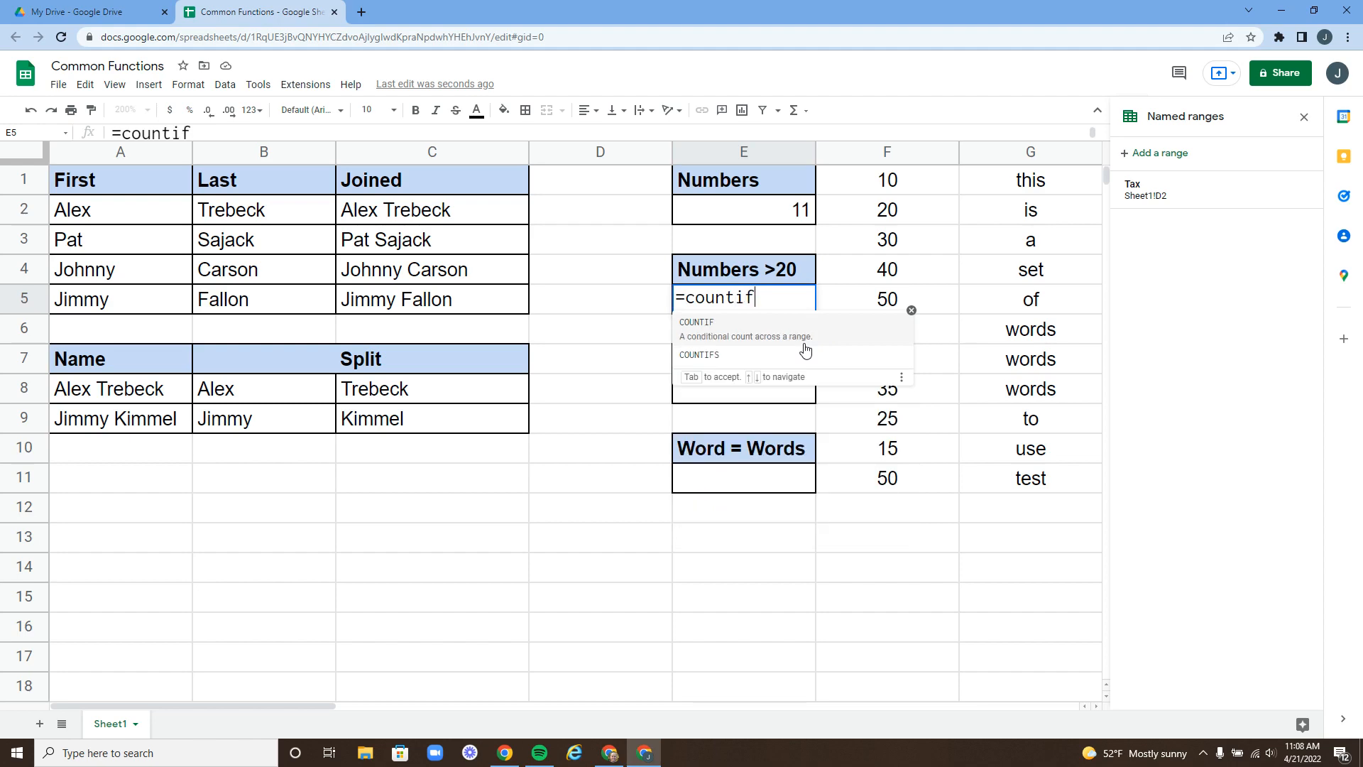
{"action": "type", "text": "("}
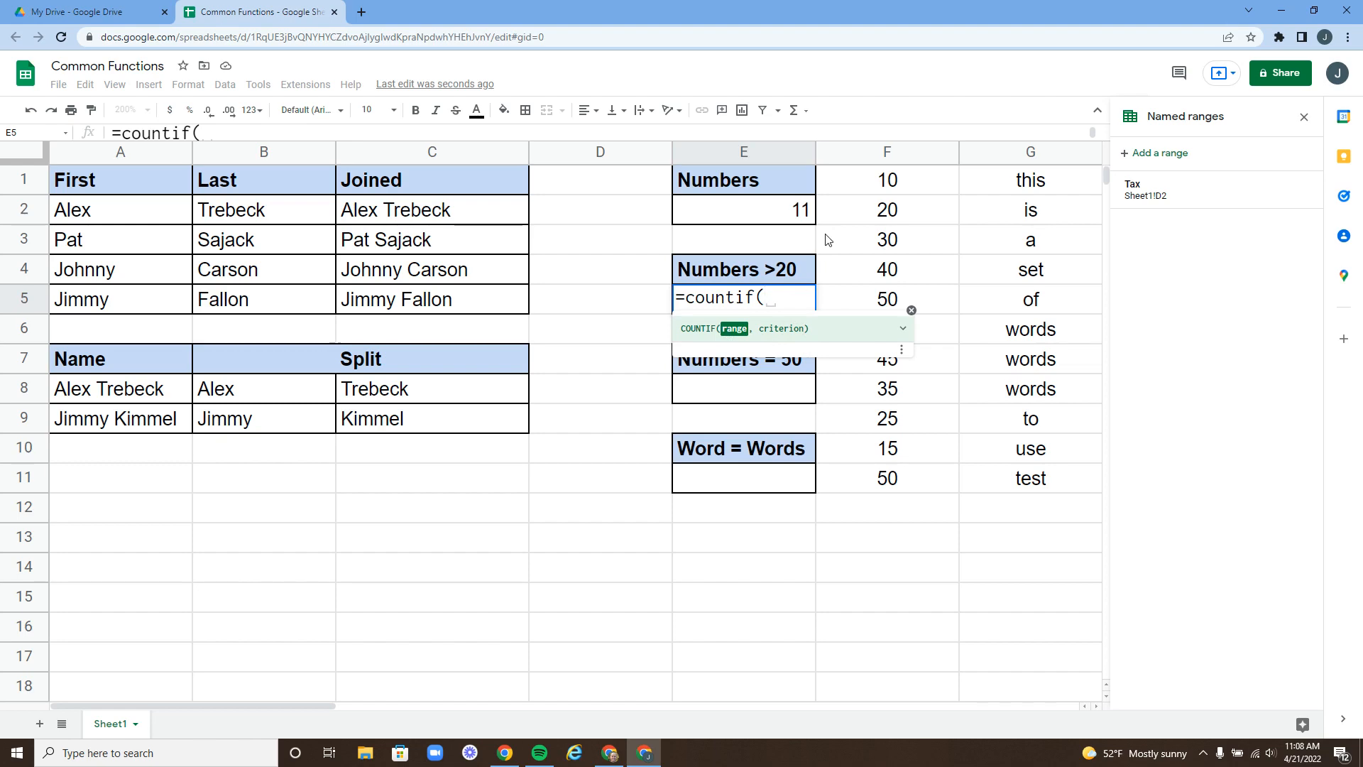
{"action": "left_click_drag", "start_coordinate": [877, 179], "coordinate": [879, 485]}
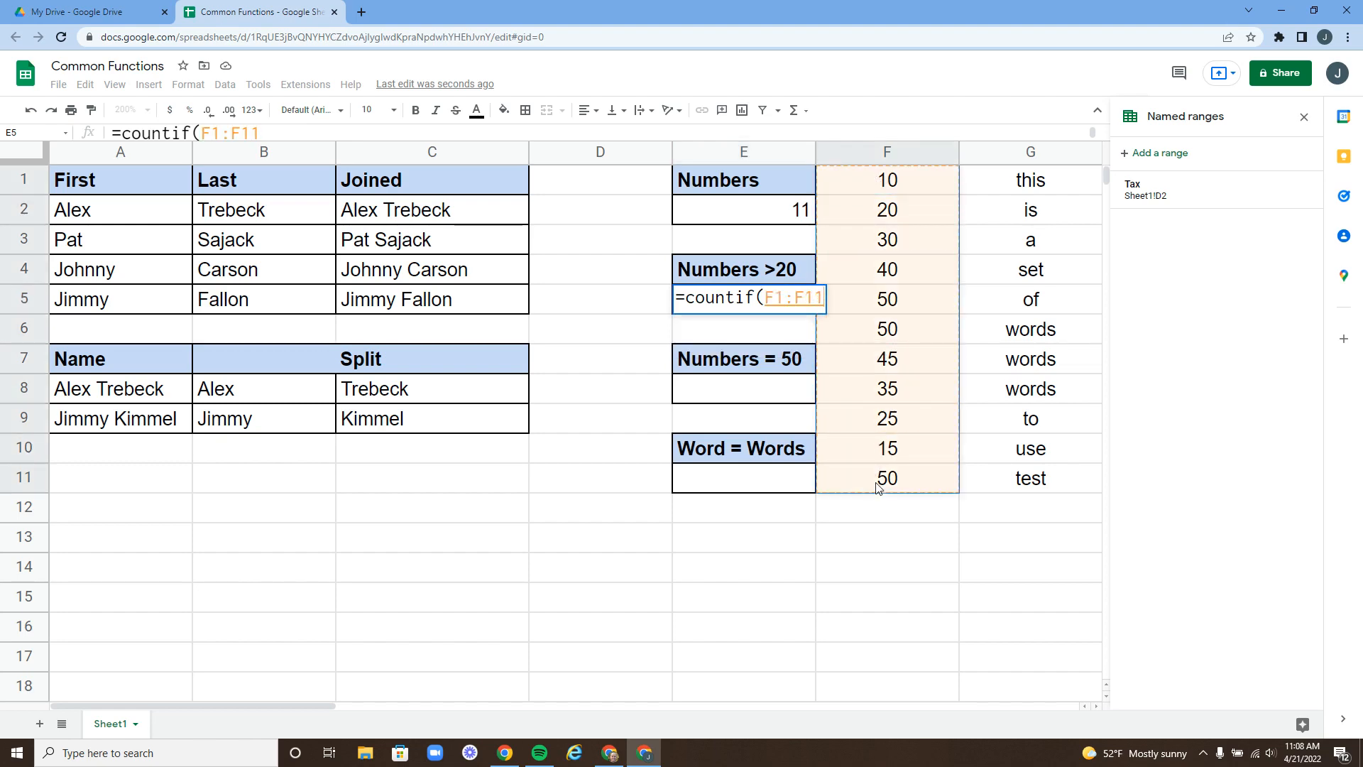
{"action": "type", "text": ", "}
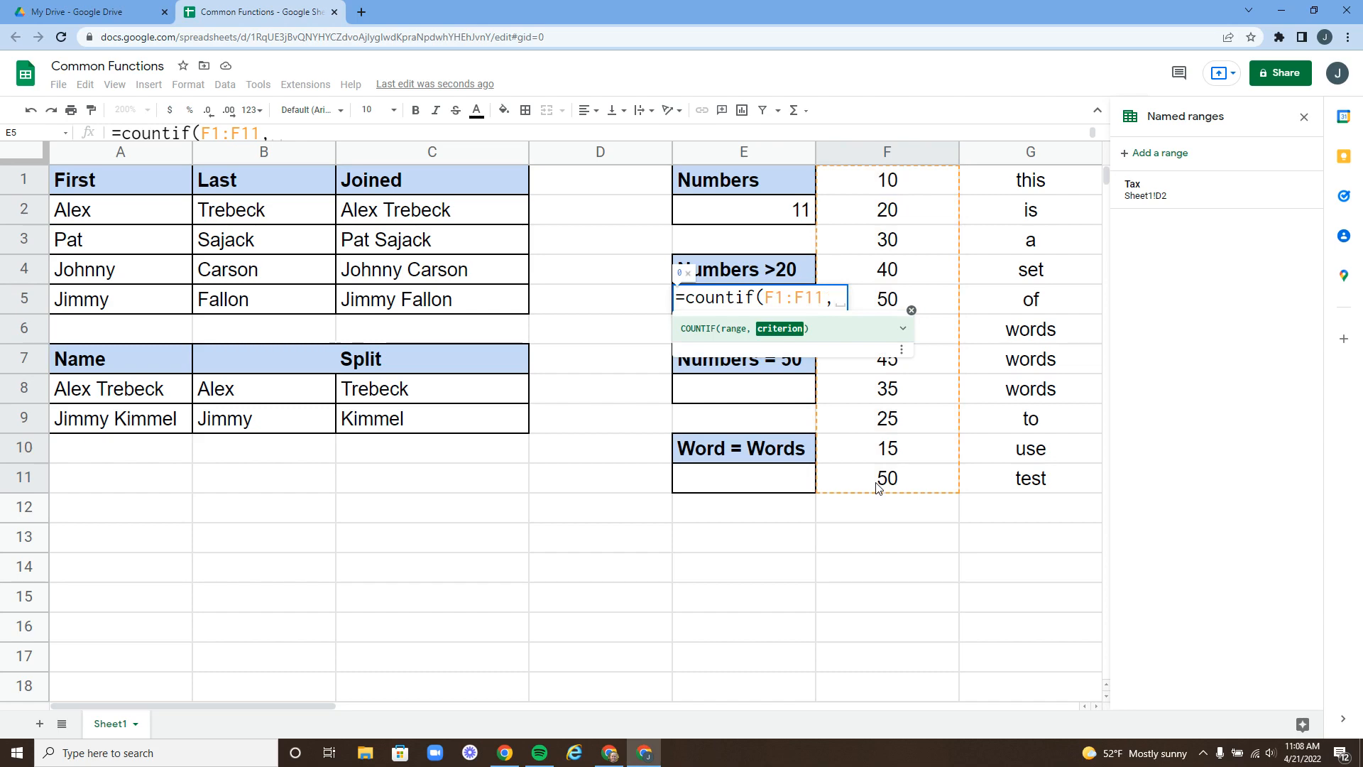
{"action": "type", "text": "\""}
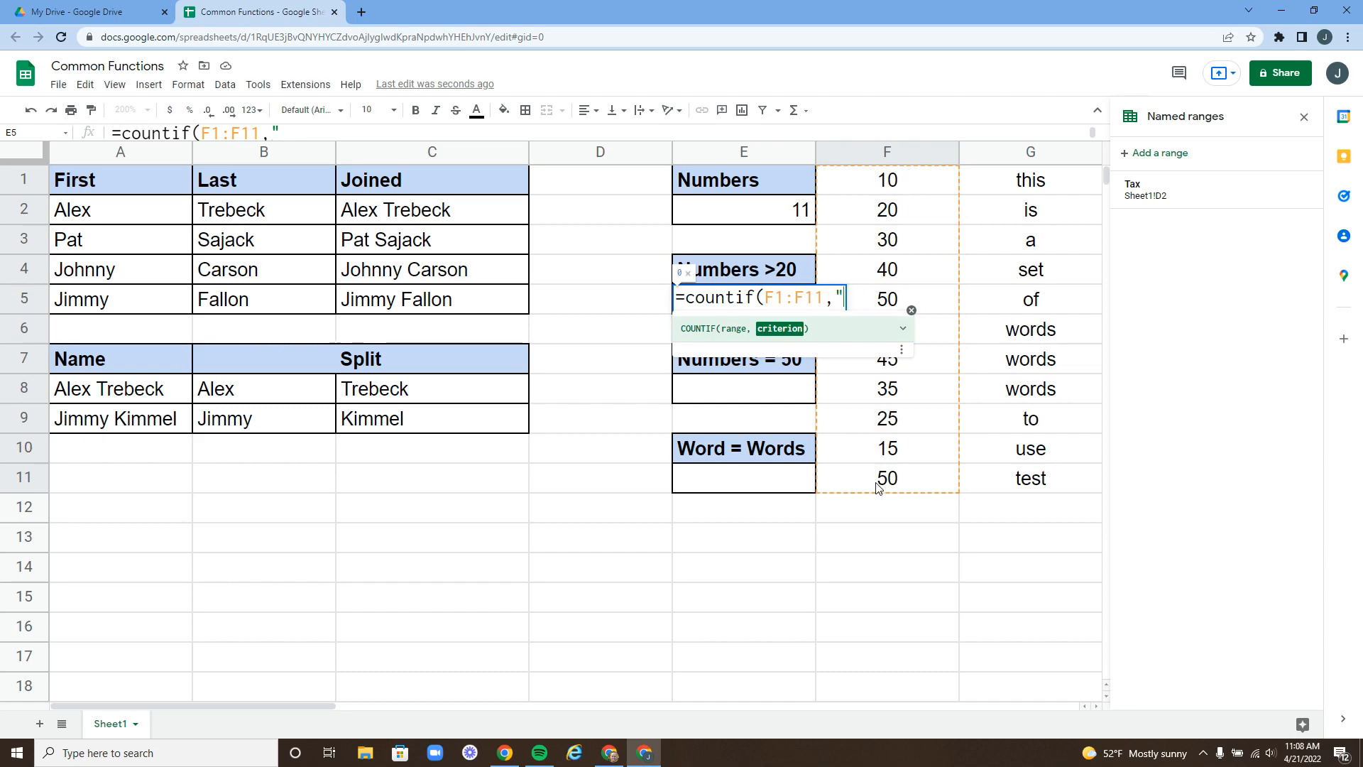
{"action": "type", "text": ">20\""}
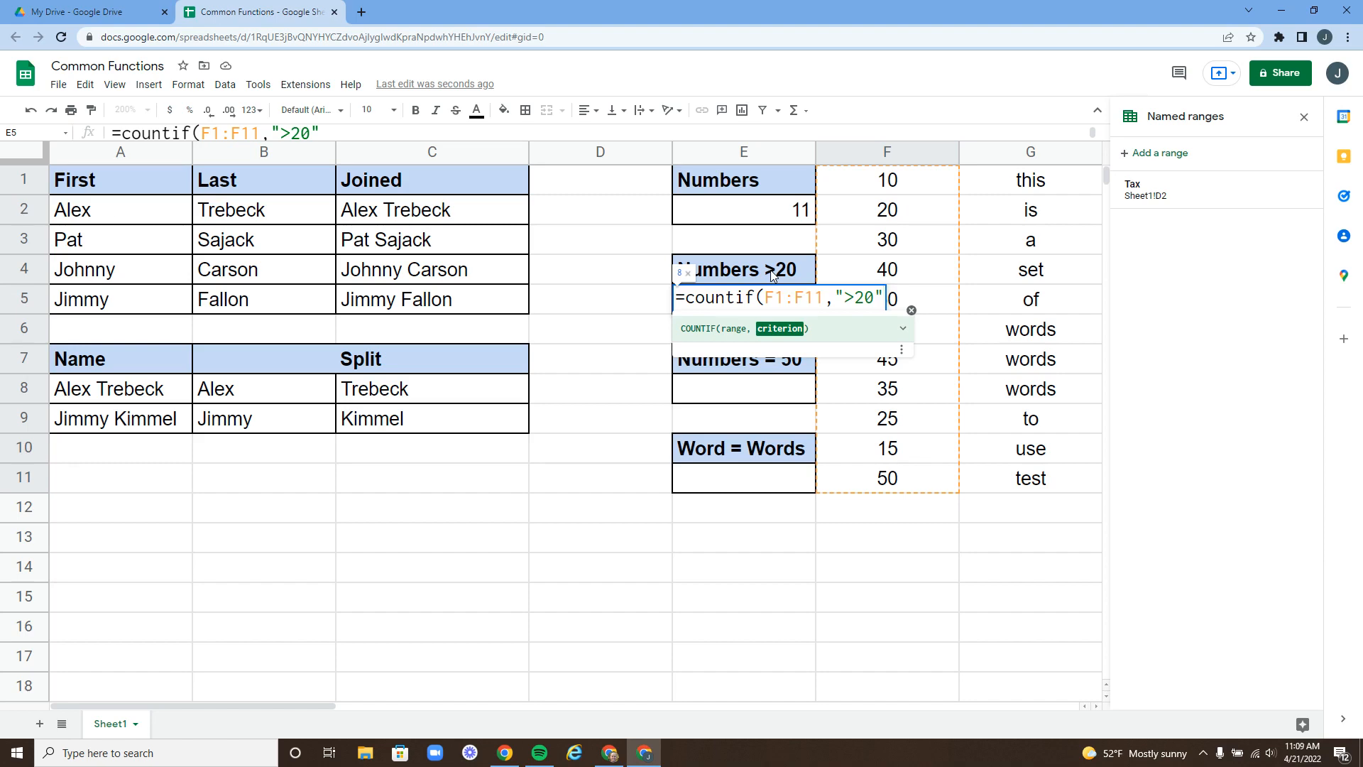
{"action": "type", "text": ")"}
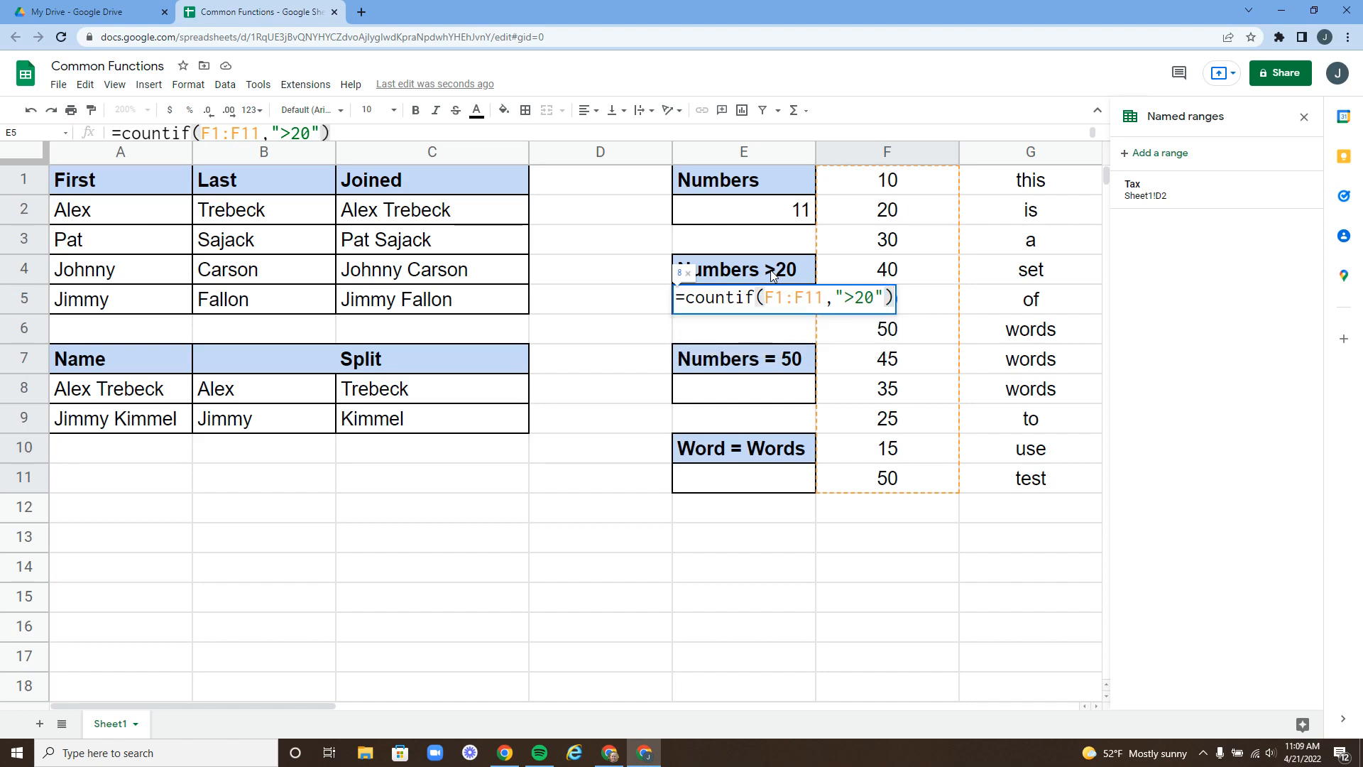
{"action": "key", "text": "Return"}
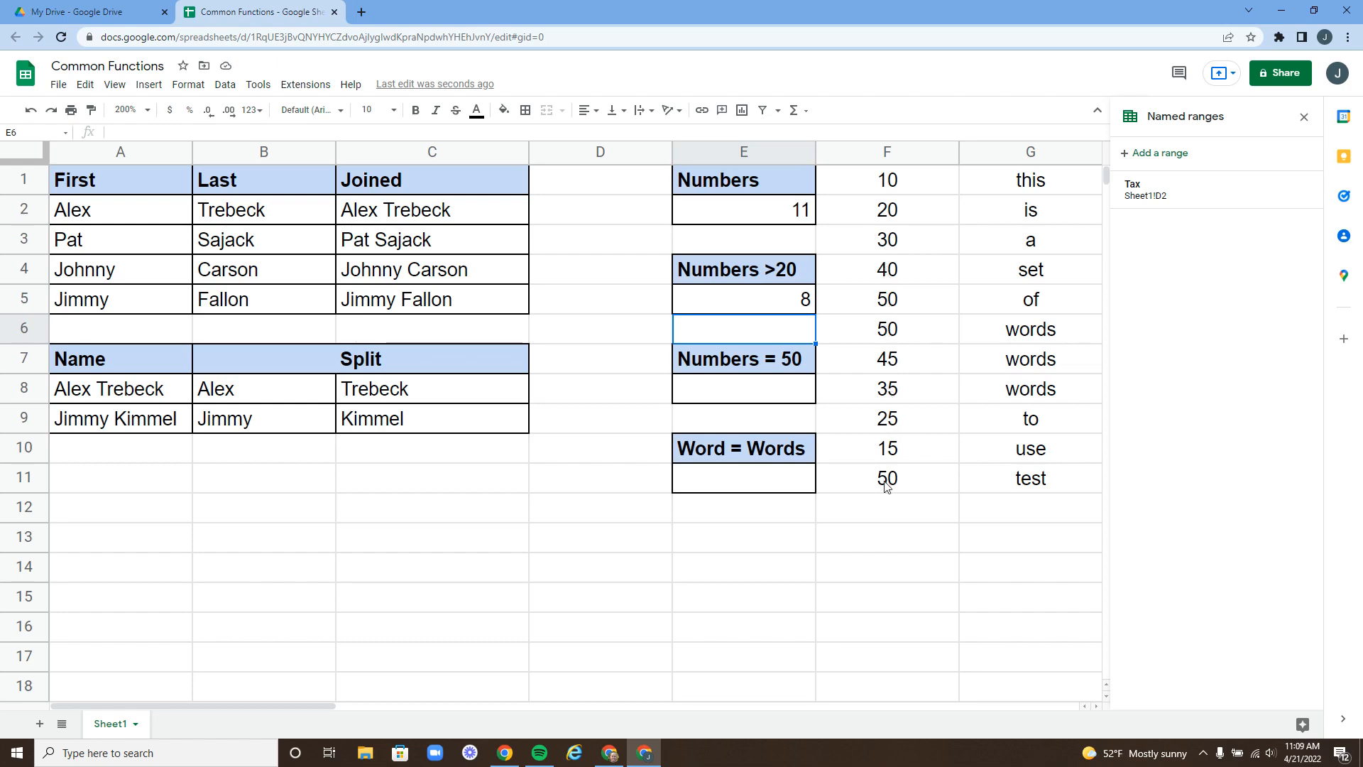
- Enter =COUNTIF(F1:F11,50) in E8, returning 3
{"action": "left_click", "coordinate": [753, 390]}
{"action": "type", "text": "="}
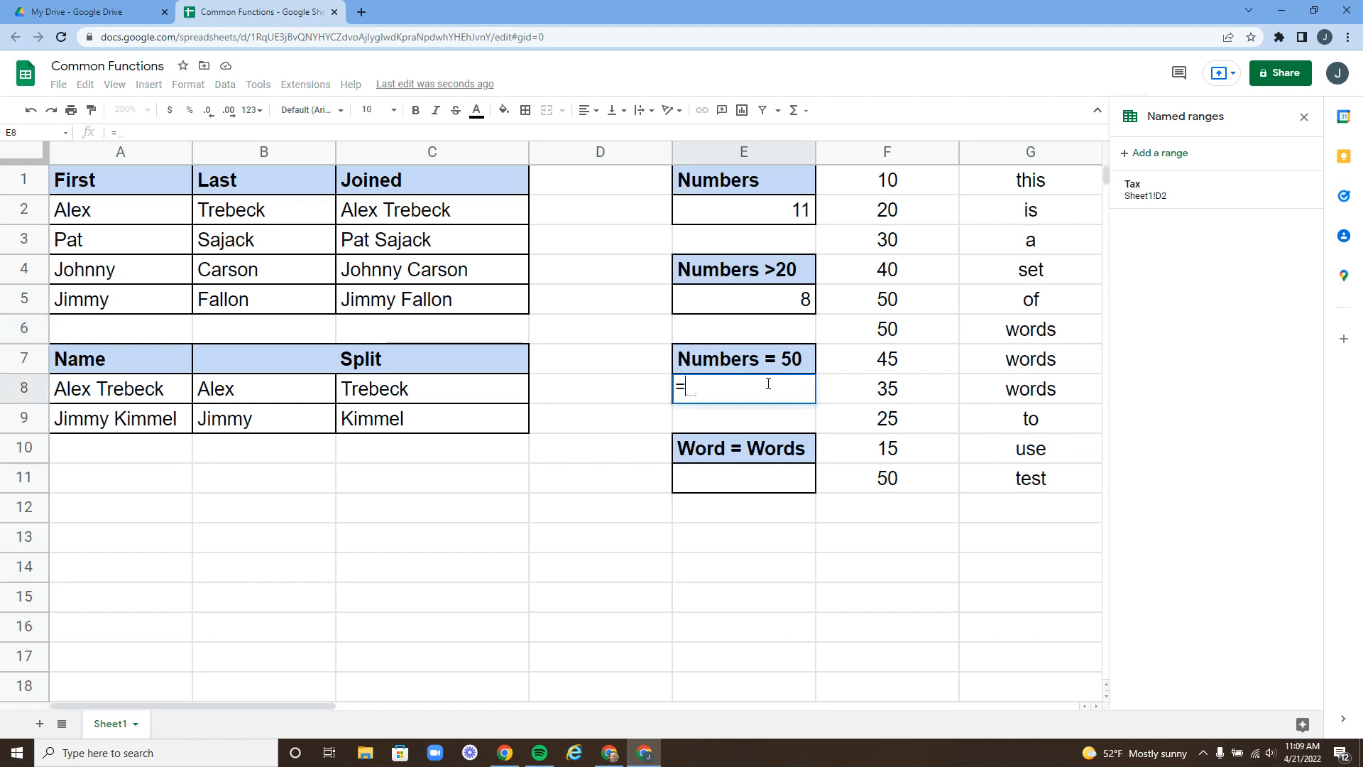
{"action": "type", "text": "count"}
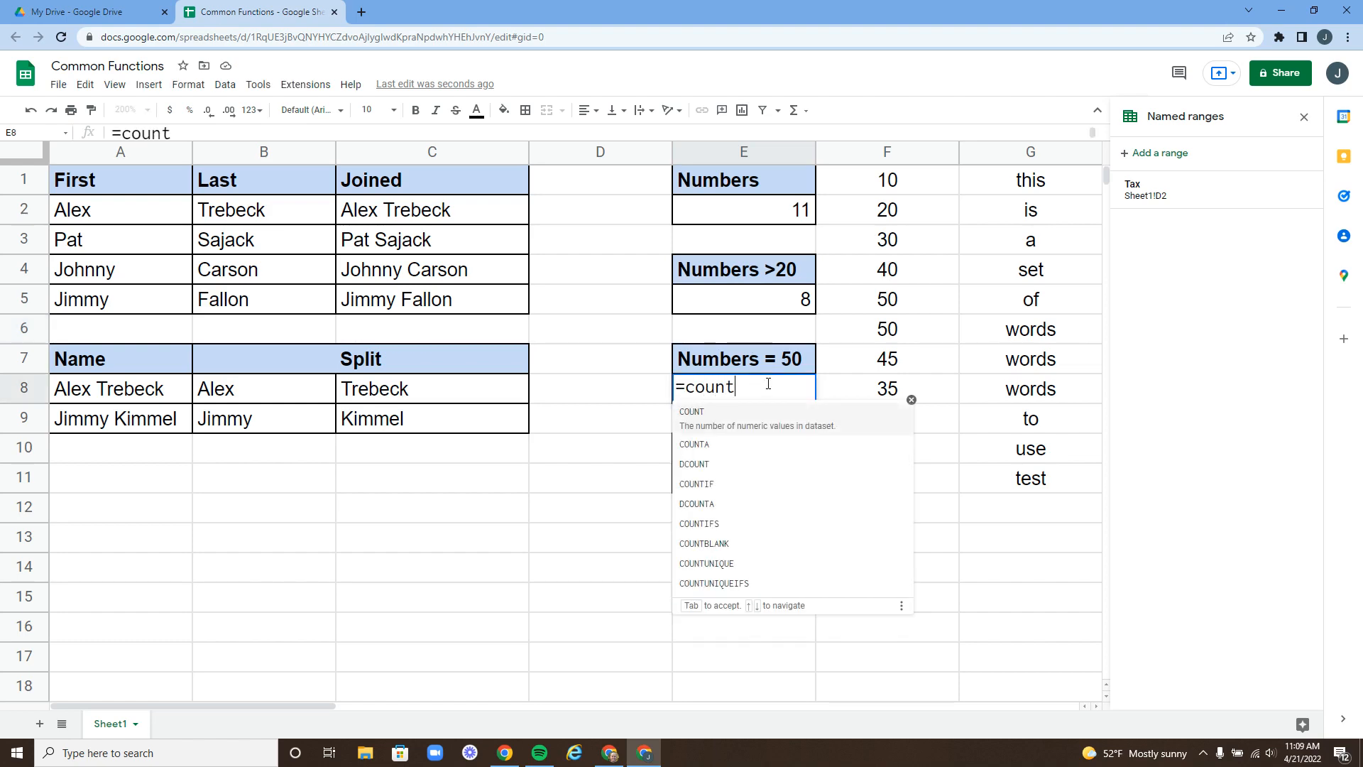
{"action": "type", "text": "if("}
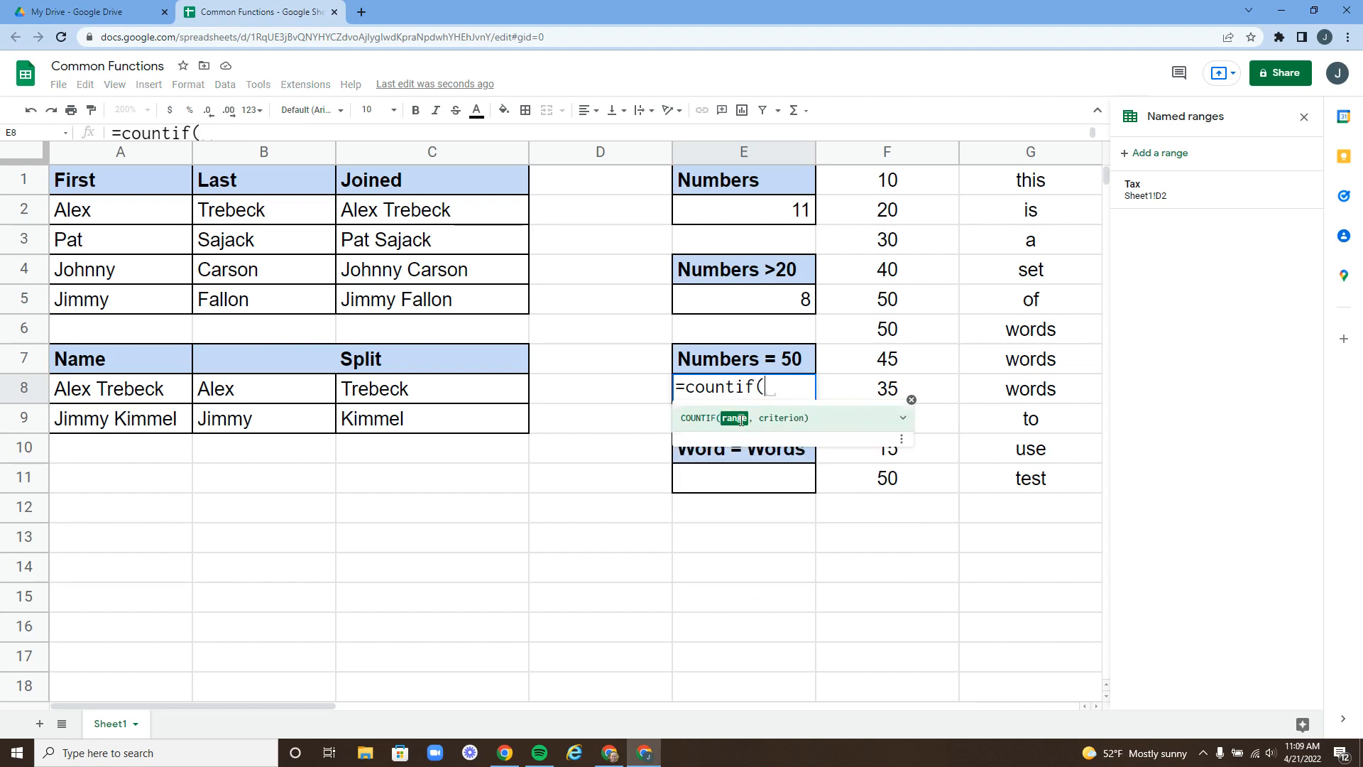
{"action": "left_click_drag", "start_coordinate": [880, 180], "coordinate": [874, 482]}
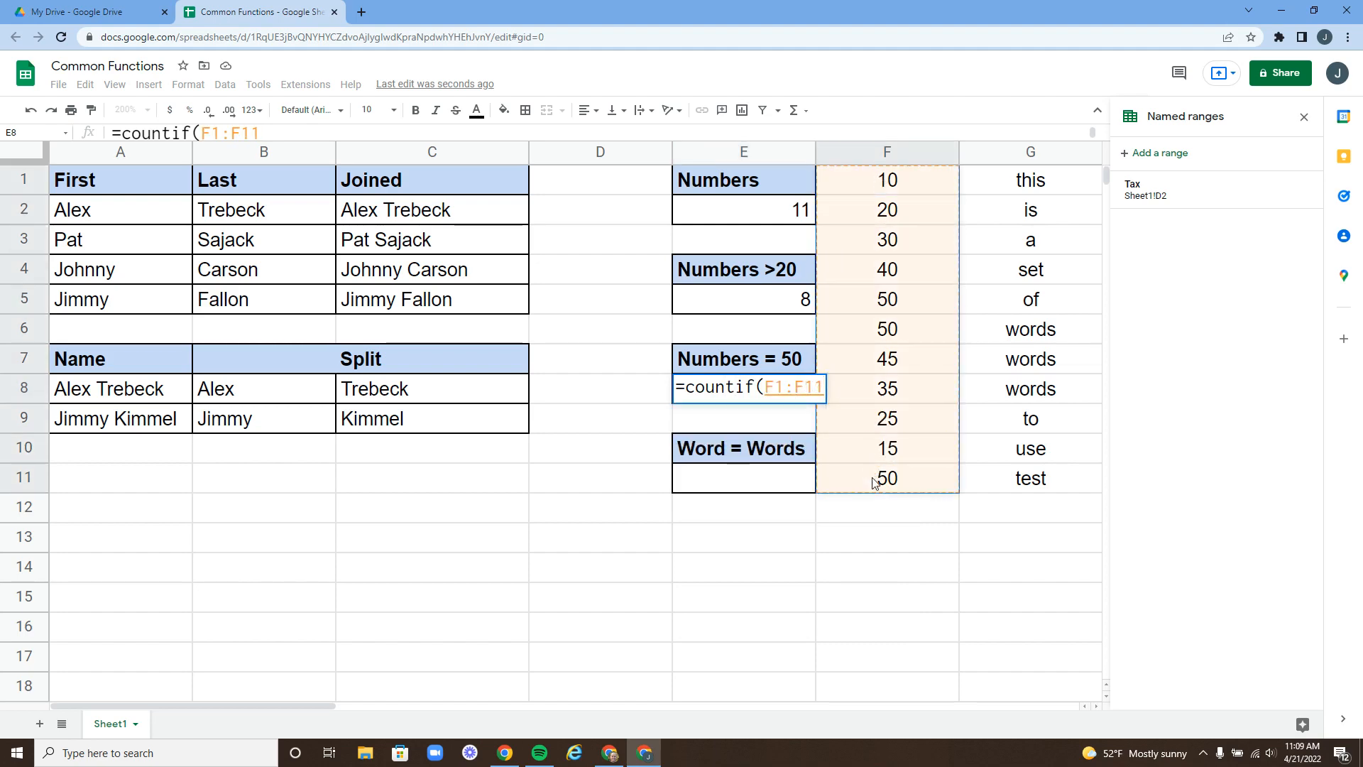
{"action": "type", "text": ",50"}
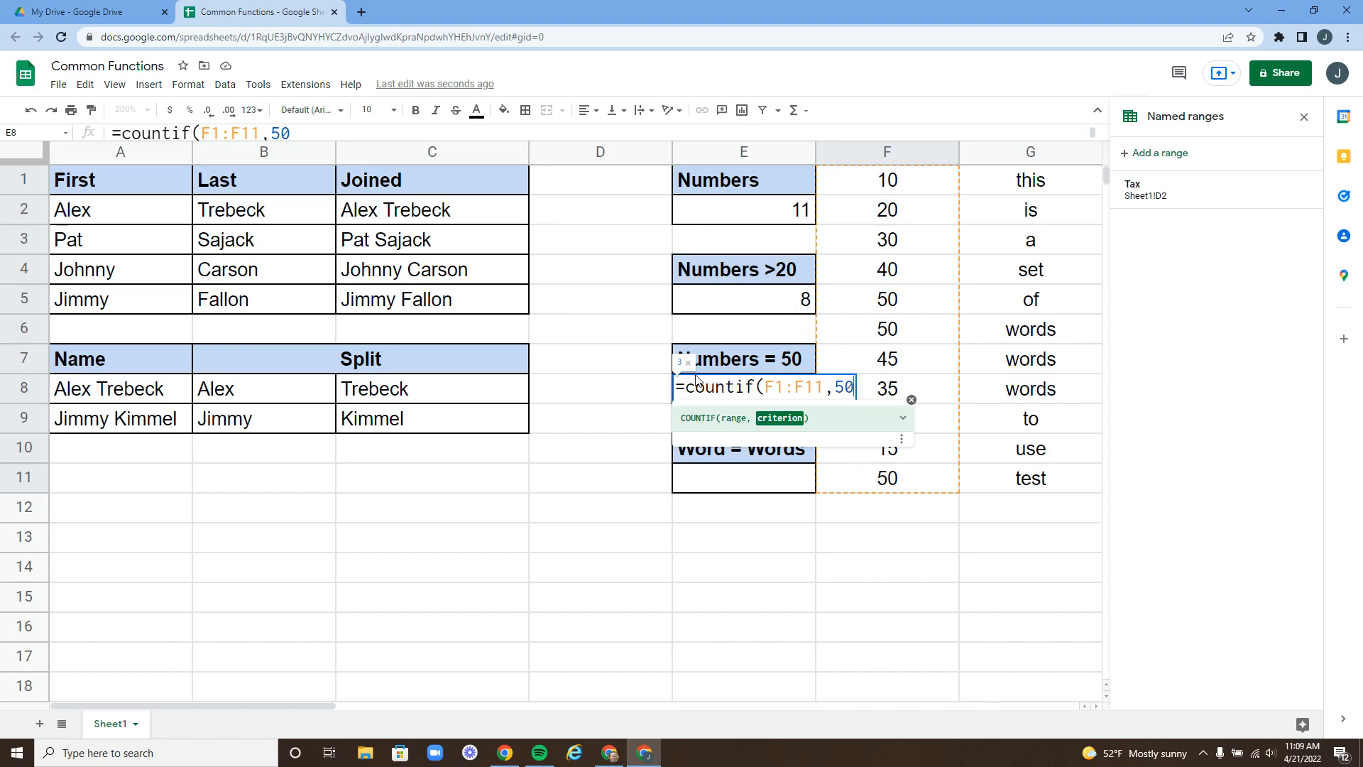
{"action": "type", "text": ")"}
{"action": "key", "text": "Return"}
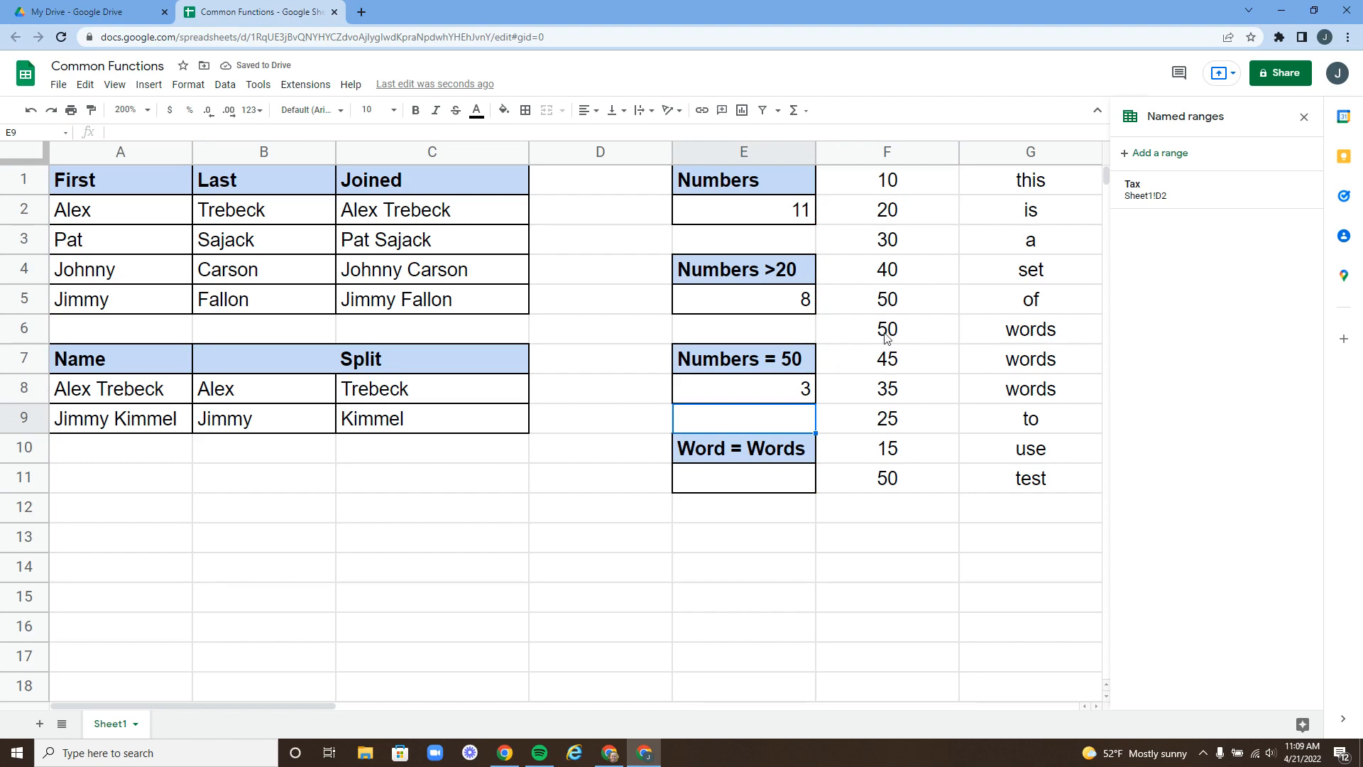
- Enter =COUNTIF(G1:G11,"words") in E11, returning 3
{"action": "left_click", "coordinate": [748, 483]}
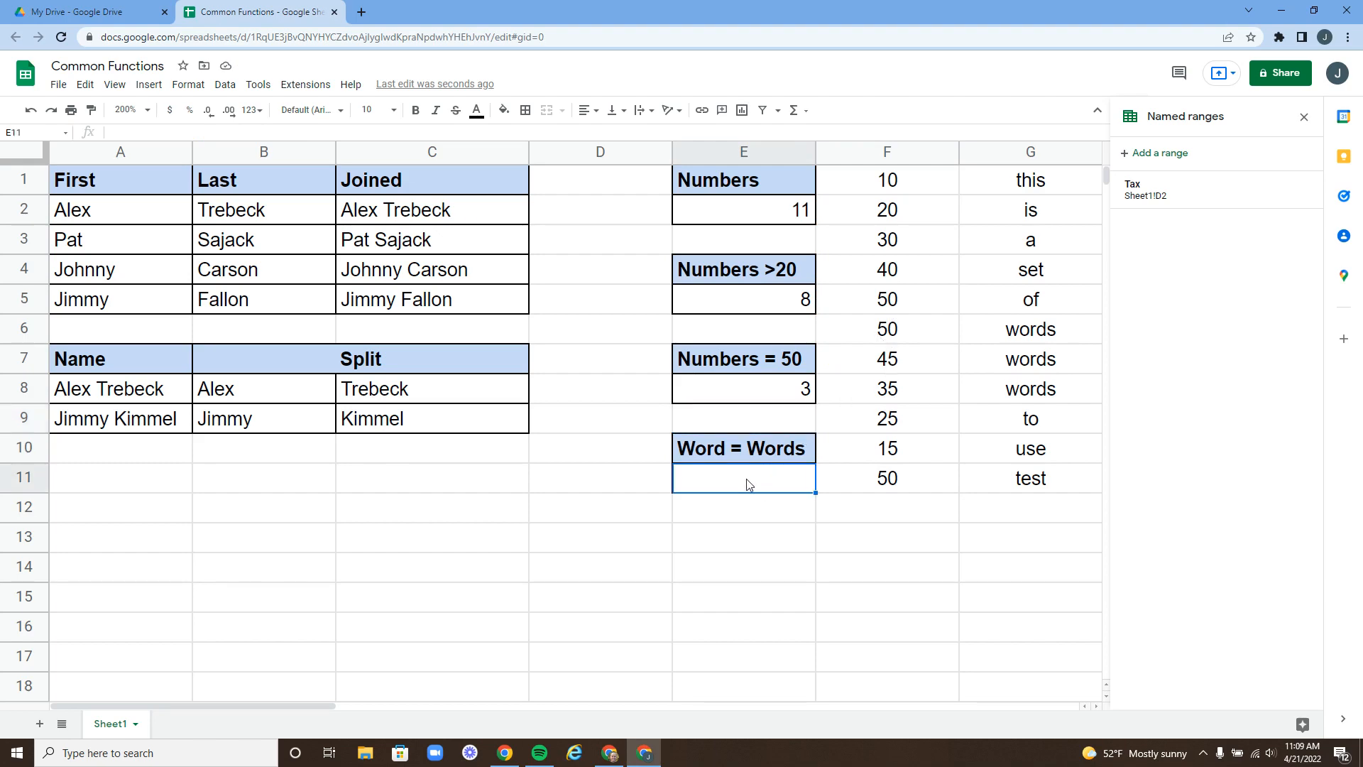
{"action": "type", "text": "=countif"}
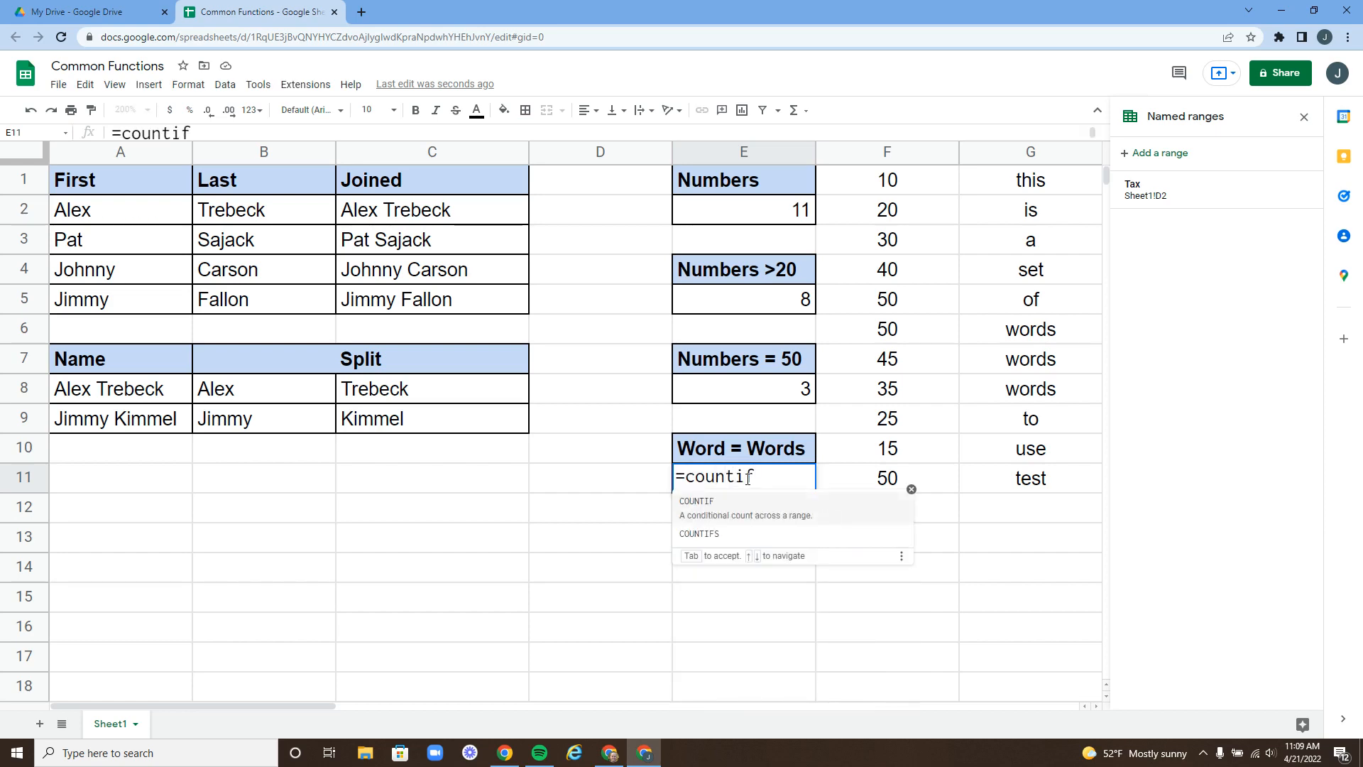
{"action": "type", "text": "("}
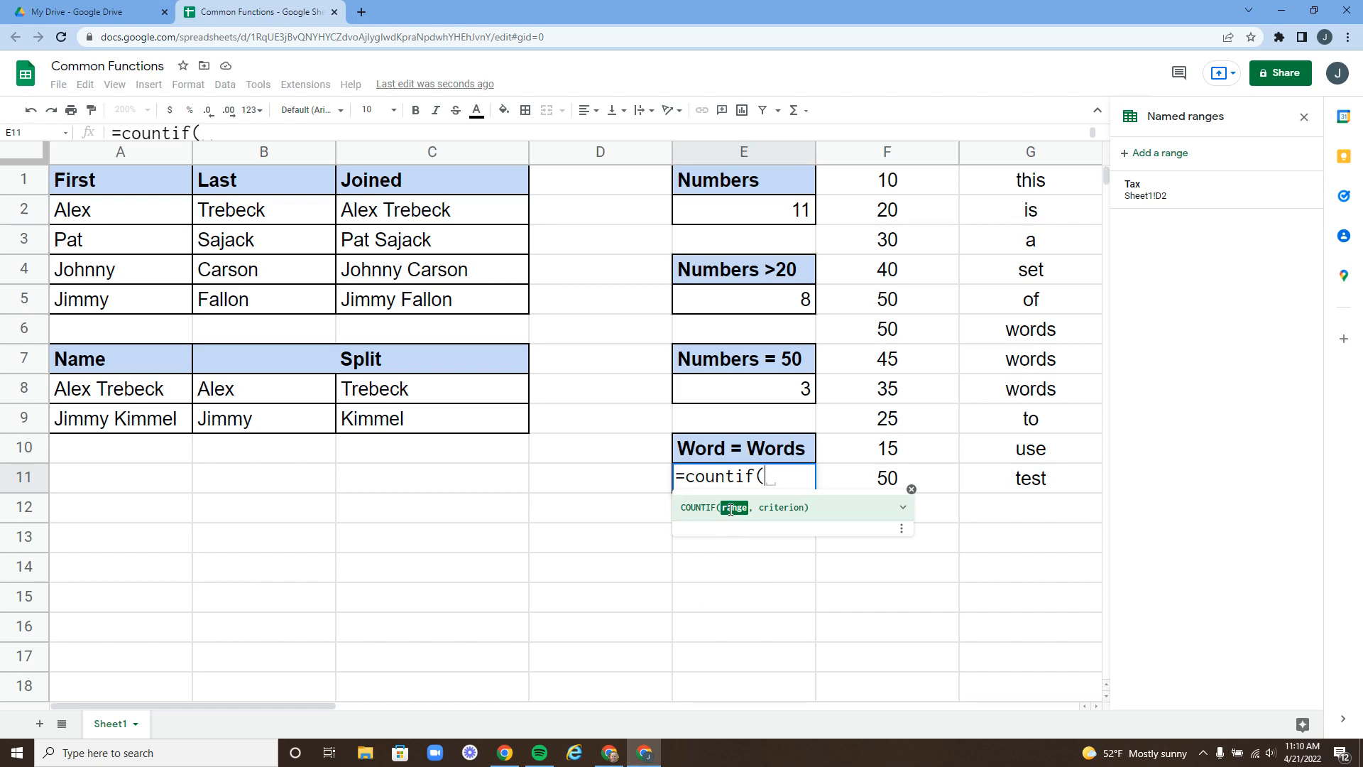
{"action": "left_click_drag", "start_coordinate": [1039, 183], "coordinate": [1039, 474]}
{"action": "type", "text": ","}
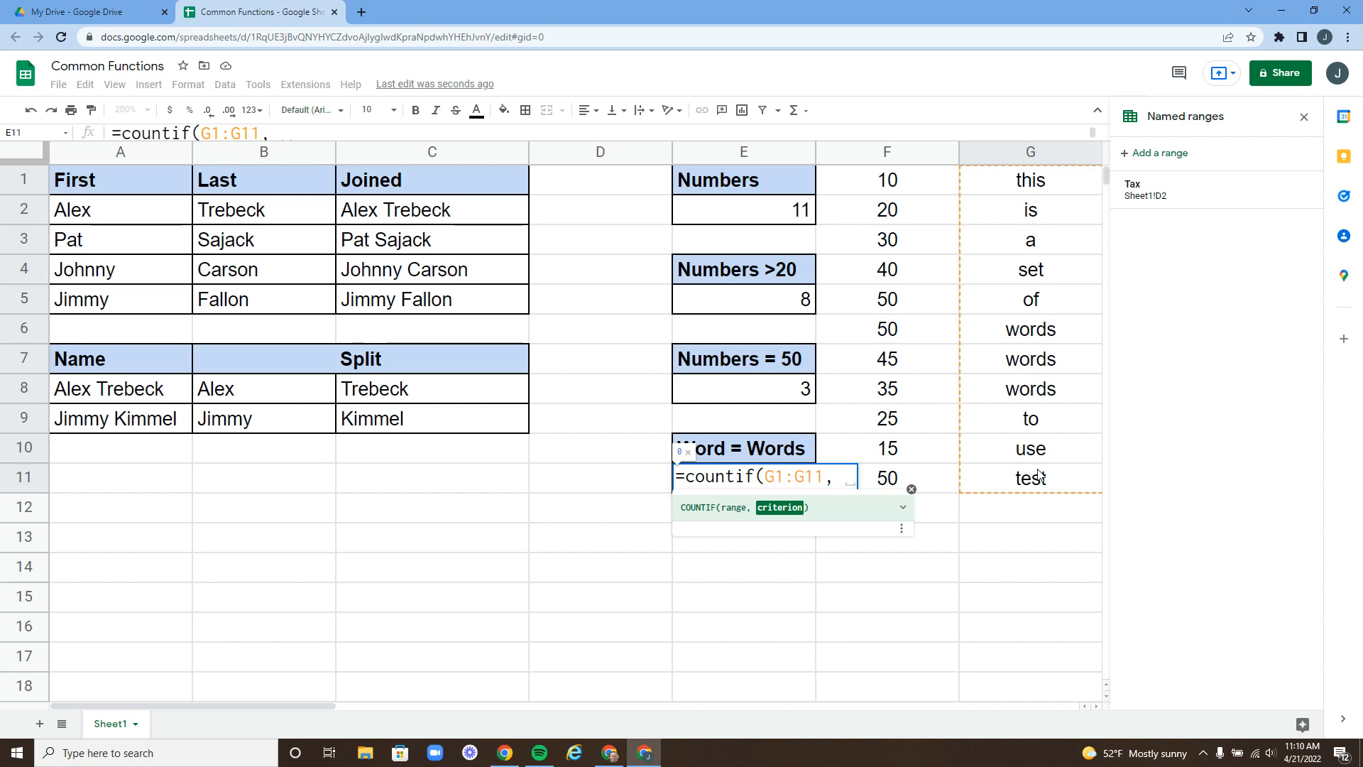
{"action": "type", "text": "\""}
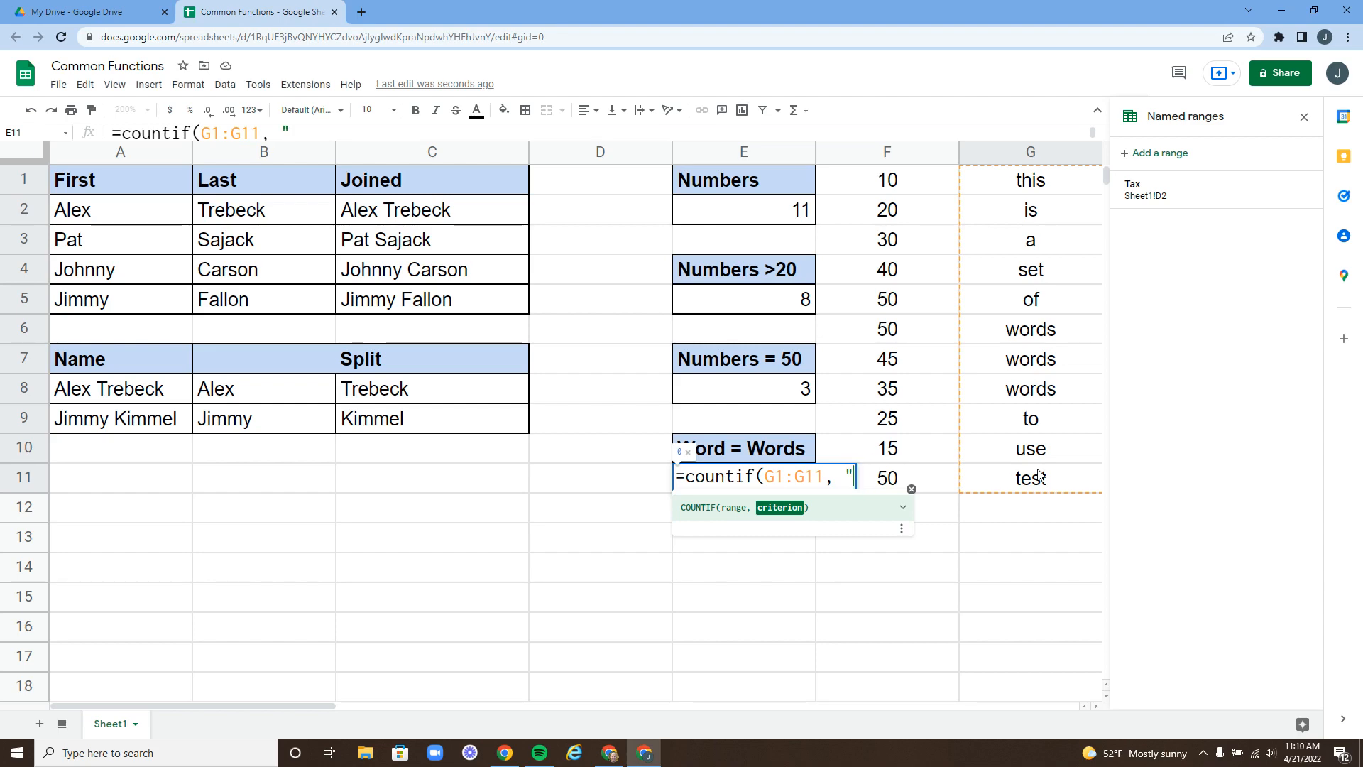
{"action": "type", "text": "wor"}
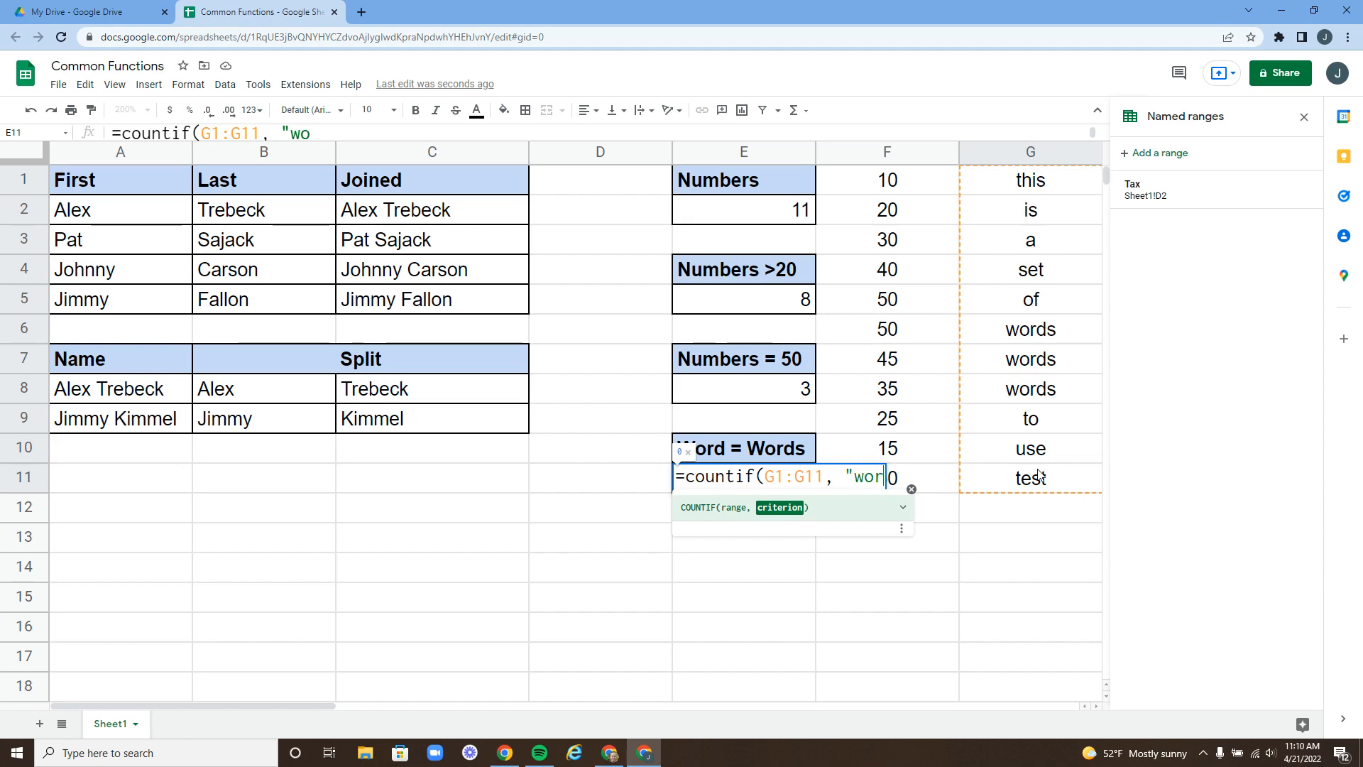
{"action": "type", "text": "ds\""}
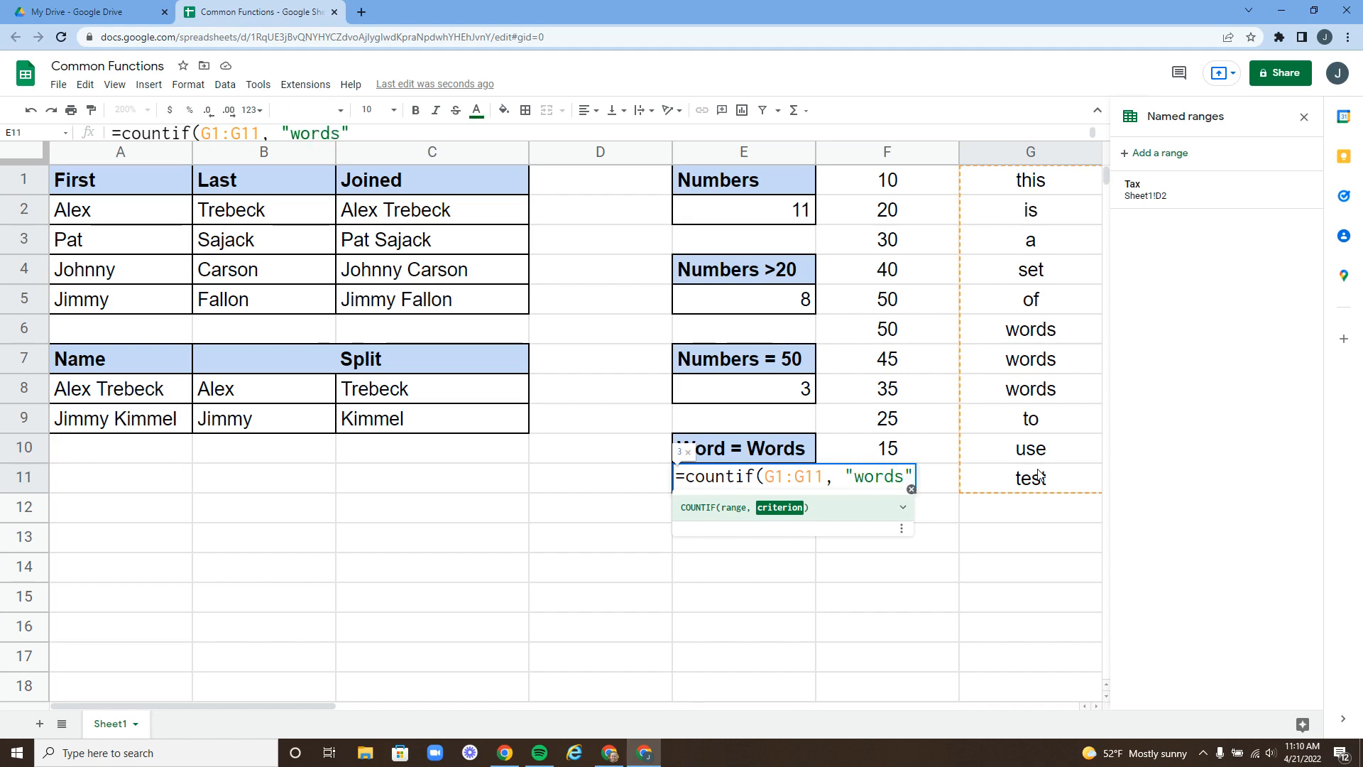
{"action": "type", "text": ")"}
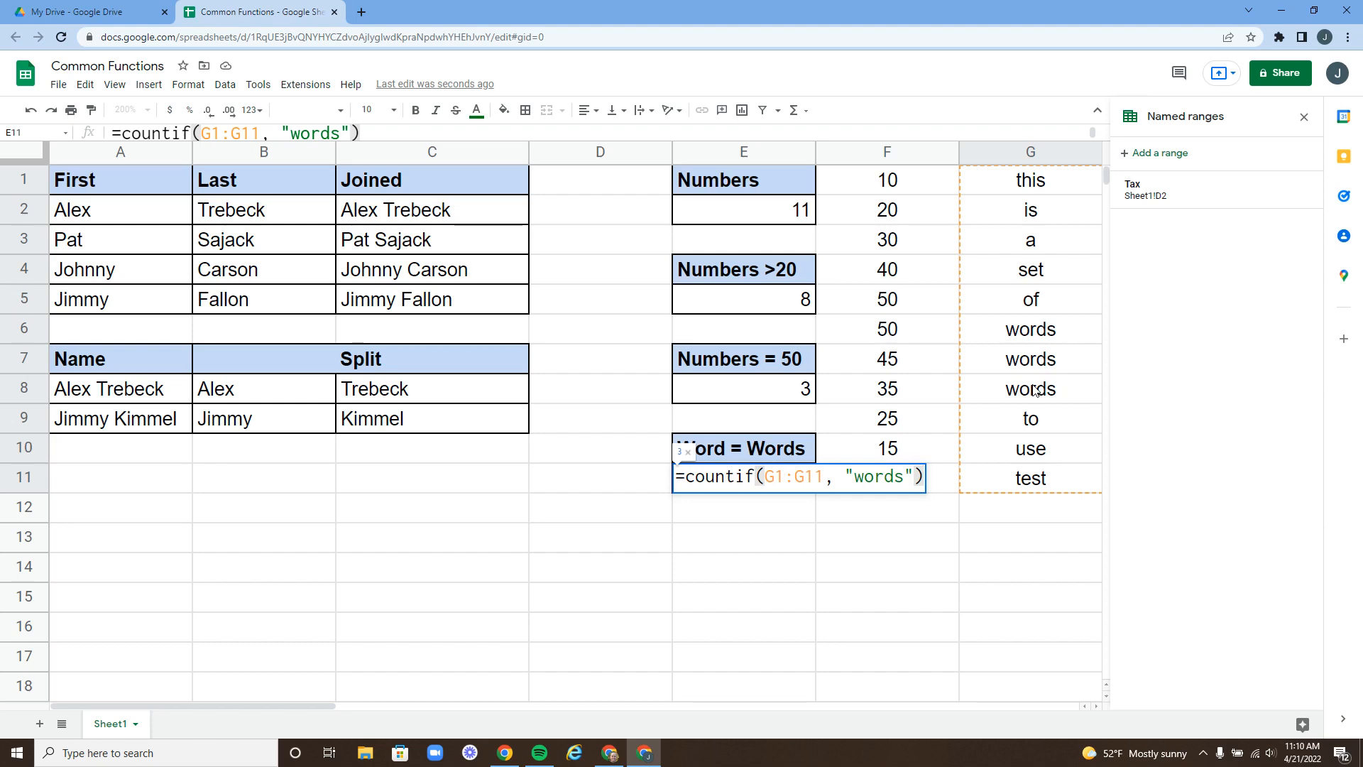
{"action": "key", "text": "Return"}
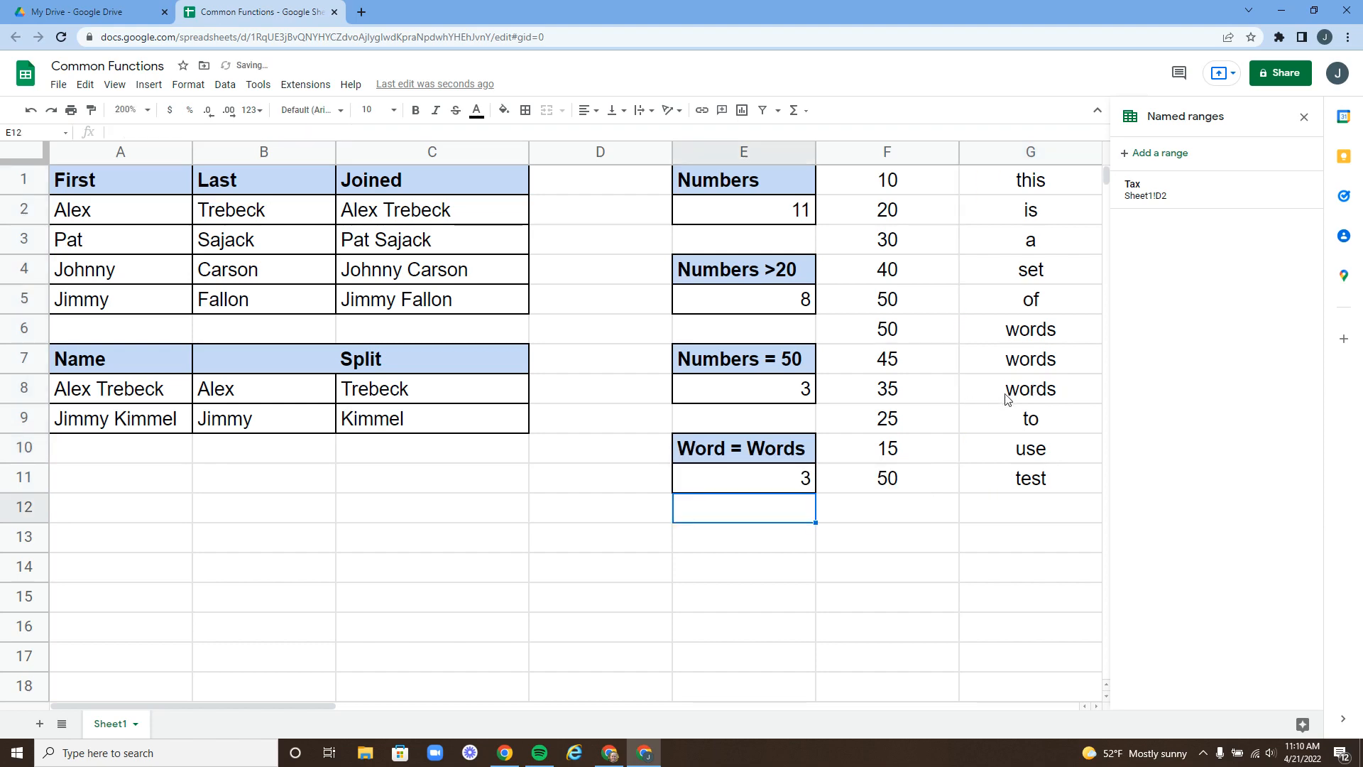
- Reopen the E11 formula to review it and recommit it unchanged
{"action": "left_click", "coordinate": [765, 476]}
{"action": "double_click", "coordinate": [765, 476]}
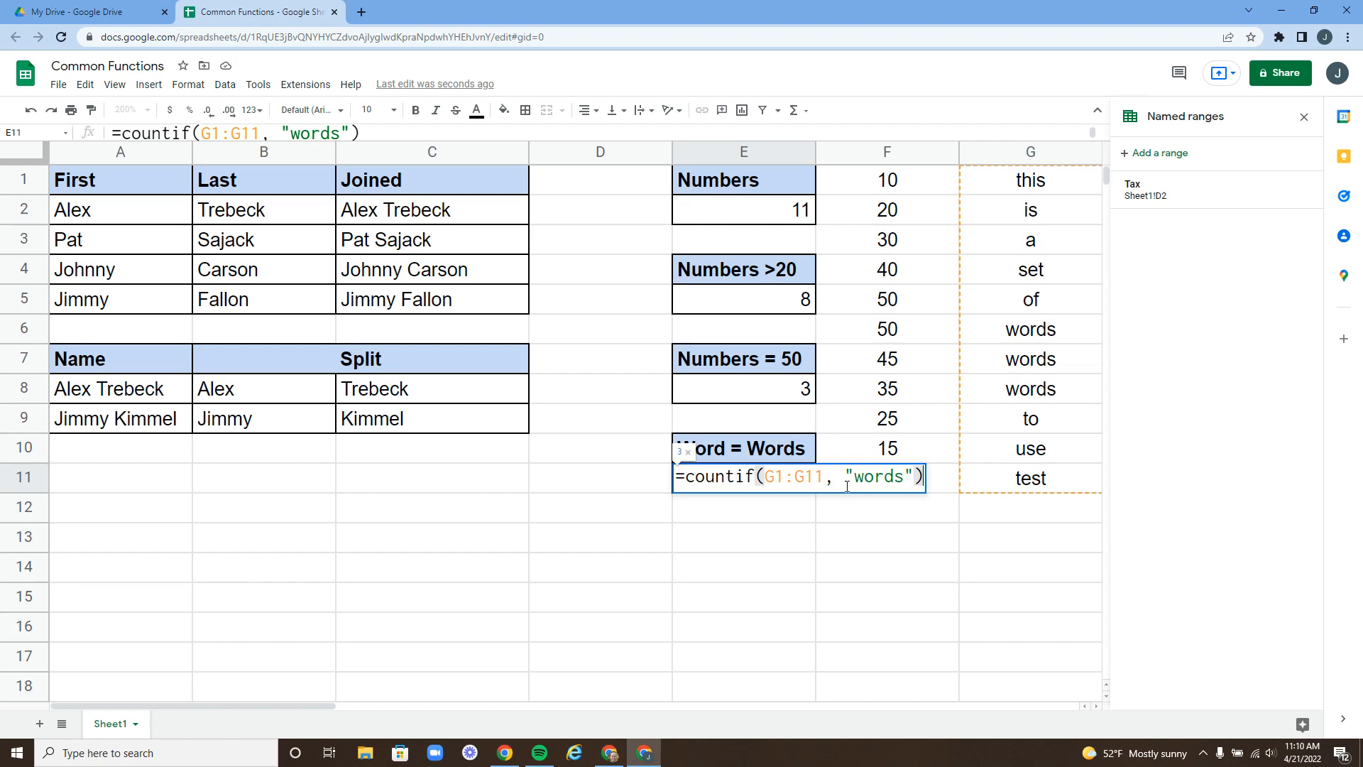
{"action": "left_click", "coordinate": [922, 476]}
{"action": "key", "text": "Return"}
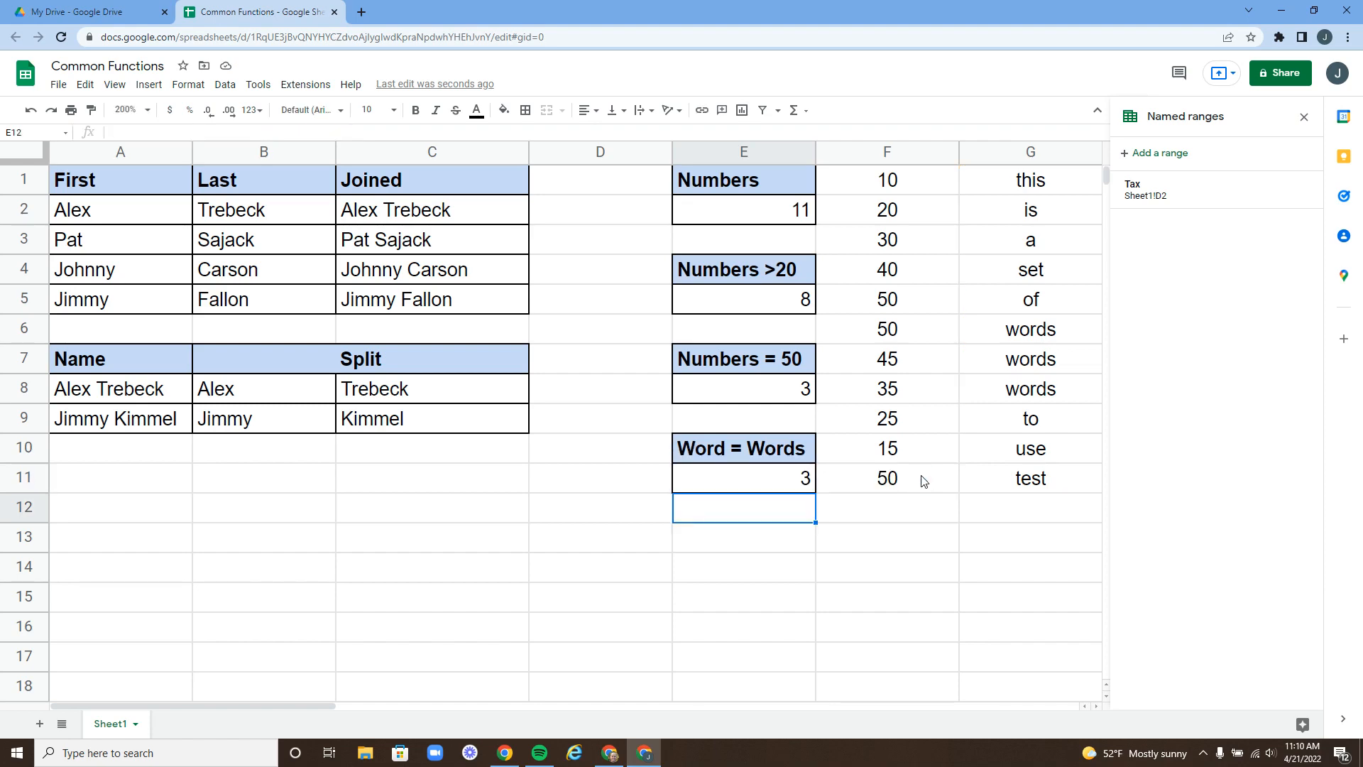